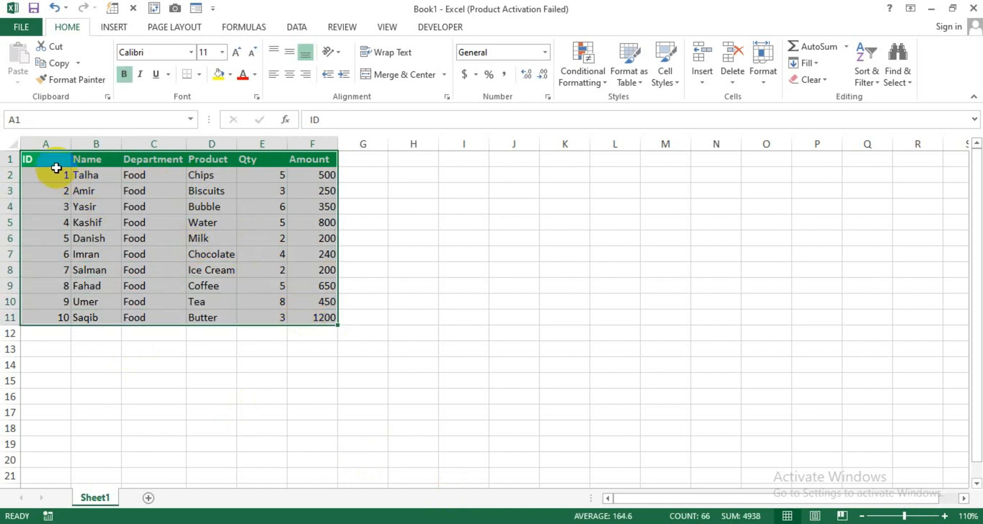
Review the source table's ID, Name, Department, Product, Qty and Amount columns.
left_click_drag(55, 164, 45, 222)
left_click_drag(93, 157, 98, 254)
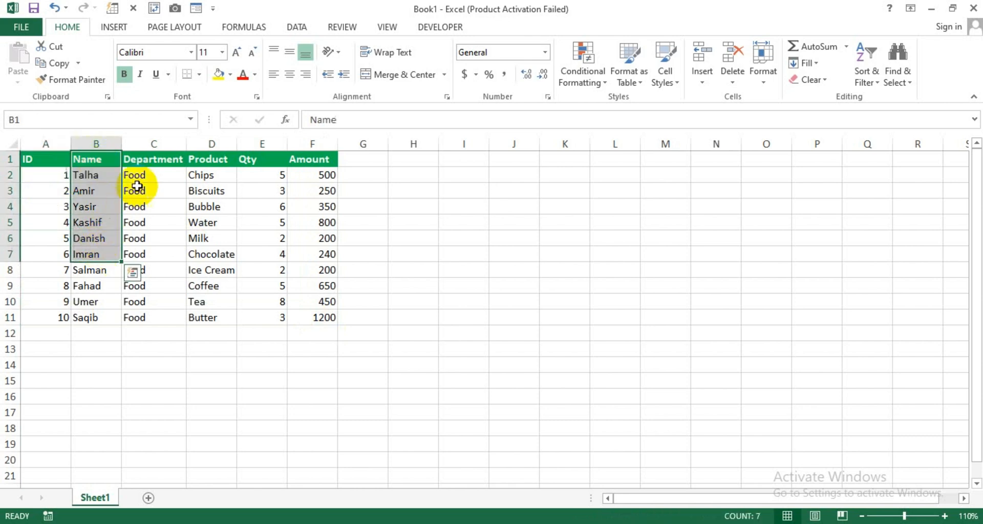
left_click_drag(148, 159, 154, 238)
left_click_drag(201, 161, 201, 259)
left_click_drag(256, 159, 259, 256)
left_click_drag(321, 160, 338, 265)
left_click(391, 273)
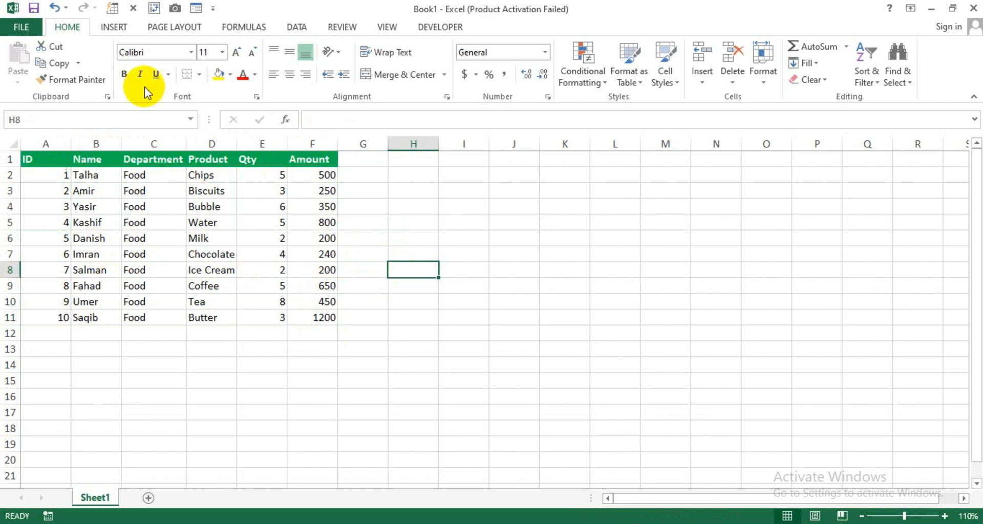
Start creating a PivotTable with Sheet1!$A$1:$F$11 as its source range.
left_click(116, 29)
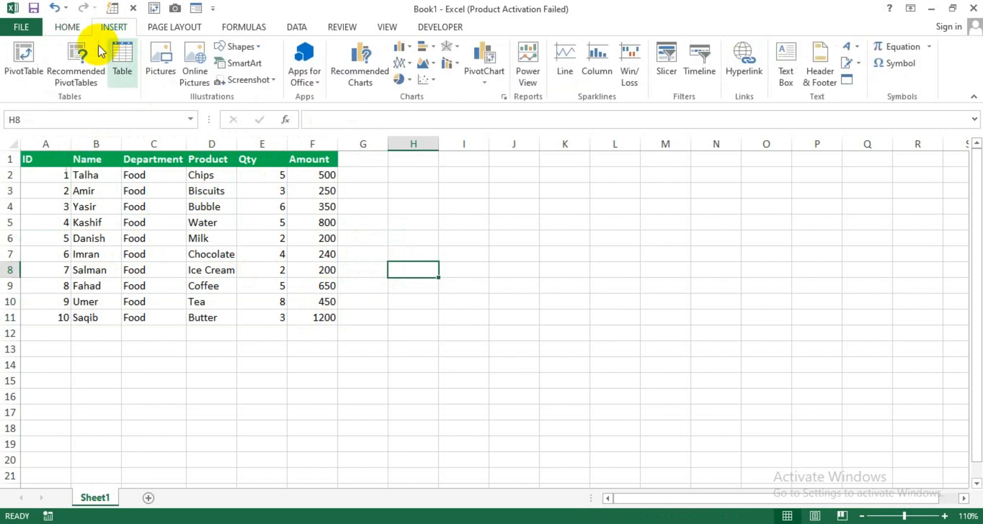
left_click(20, 78)
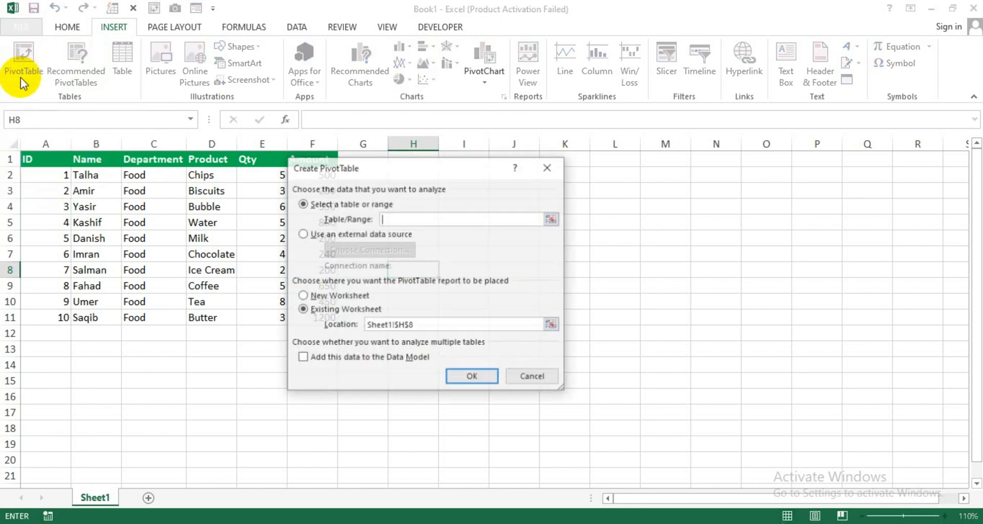
left_click_drag(391, 176, 463, 192)
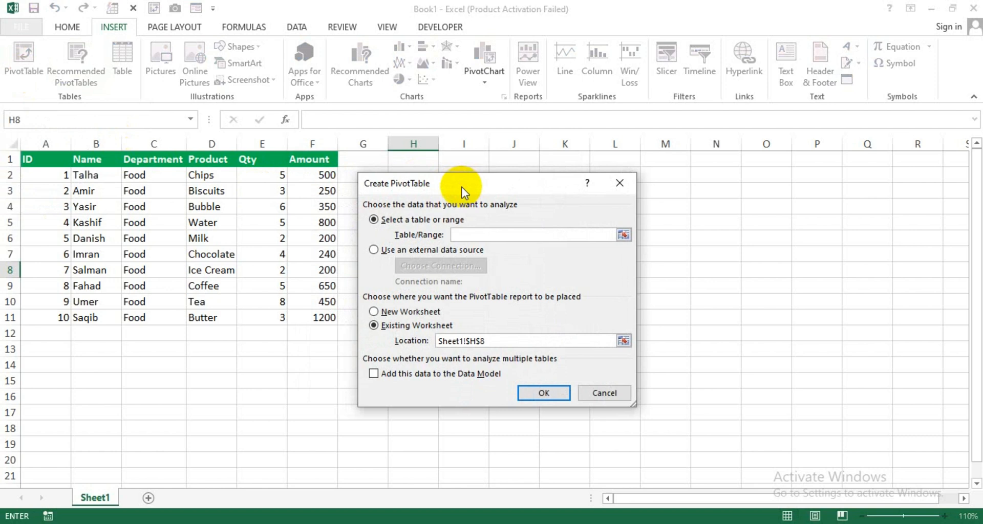
left_click(453, 235)
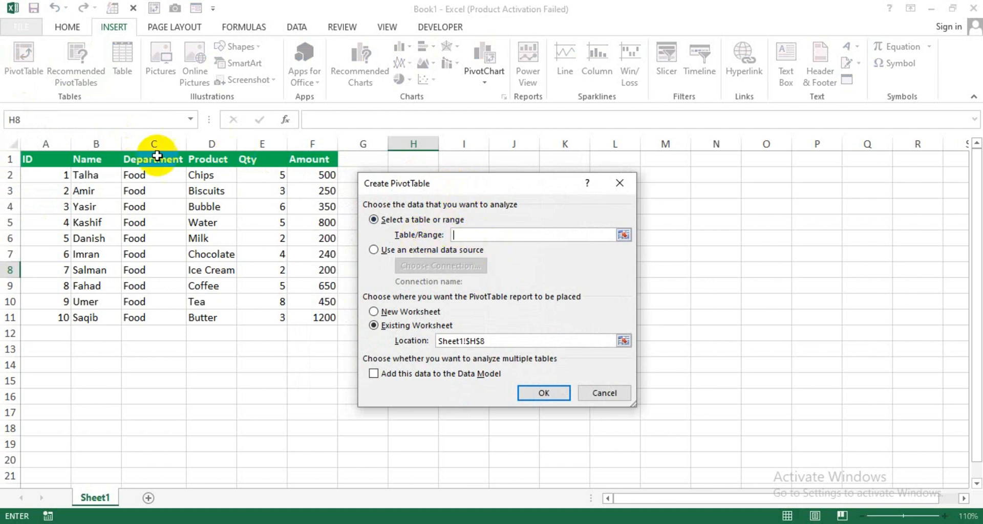
left_click_drag(57, 157, 288, 310)
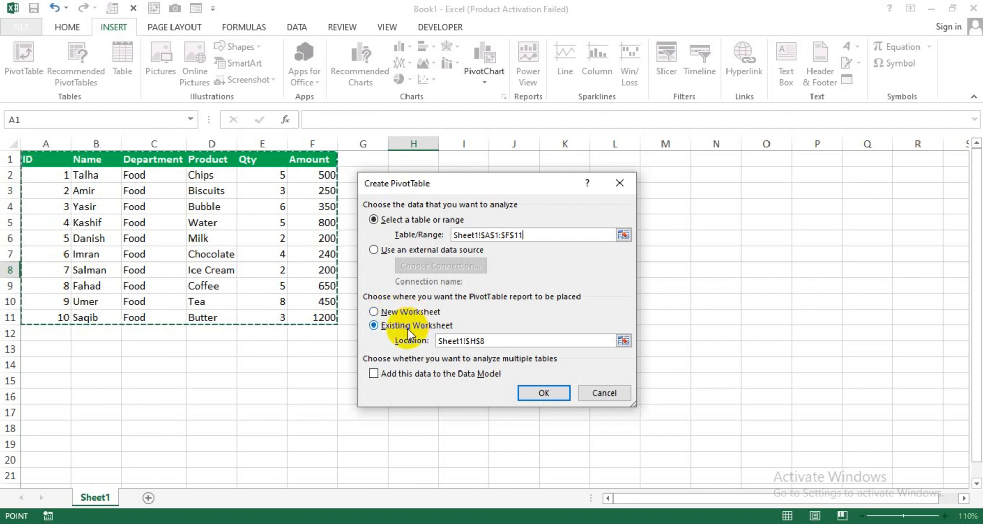
Place the PivotTable on the existing worksheet at Sheet1!$H$3 and create it.
left_click_drag(456, 185, 586, 191)
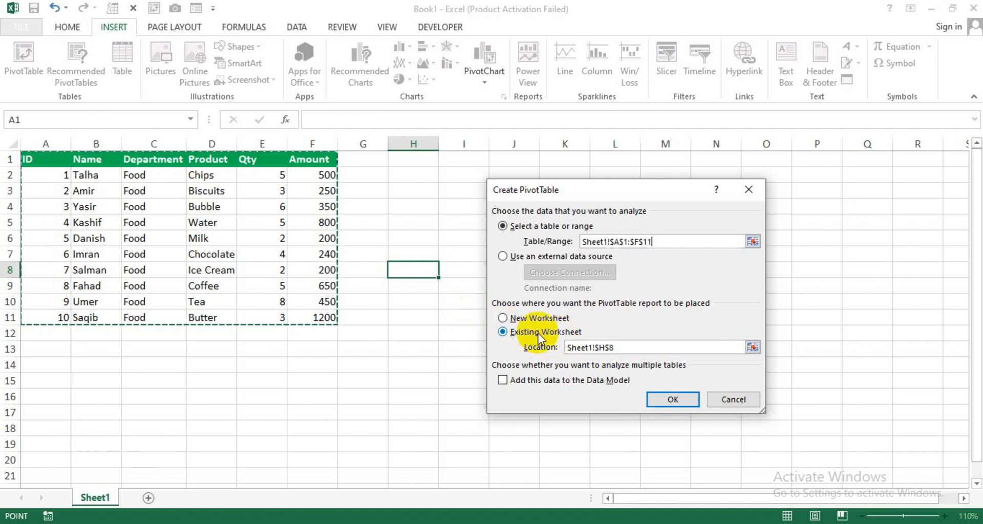
left_click_drag(629, 348, 568, 348)
left_click_drag(590, 189, 694, 190)
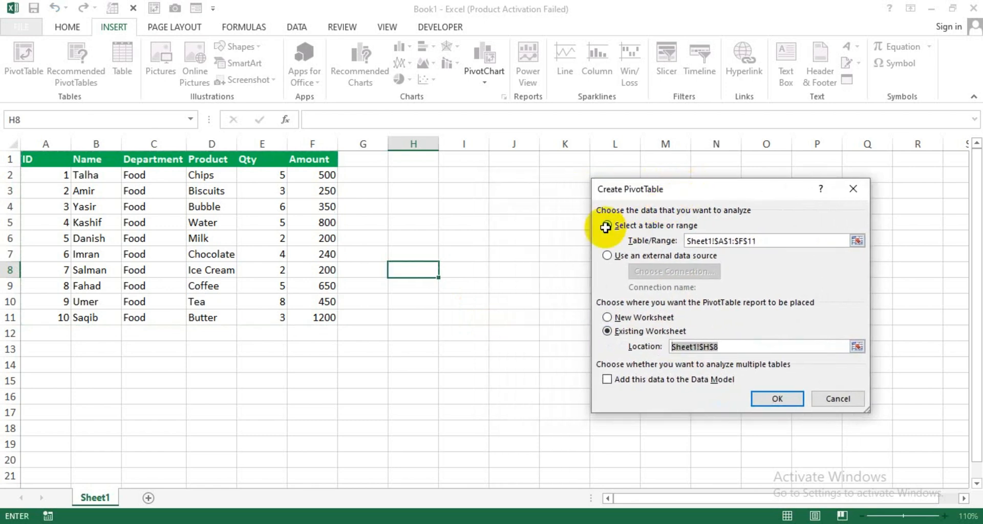
left_click(408, 193)
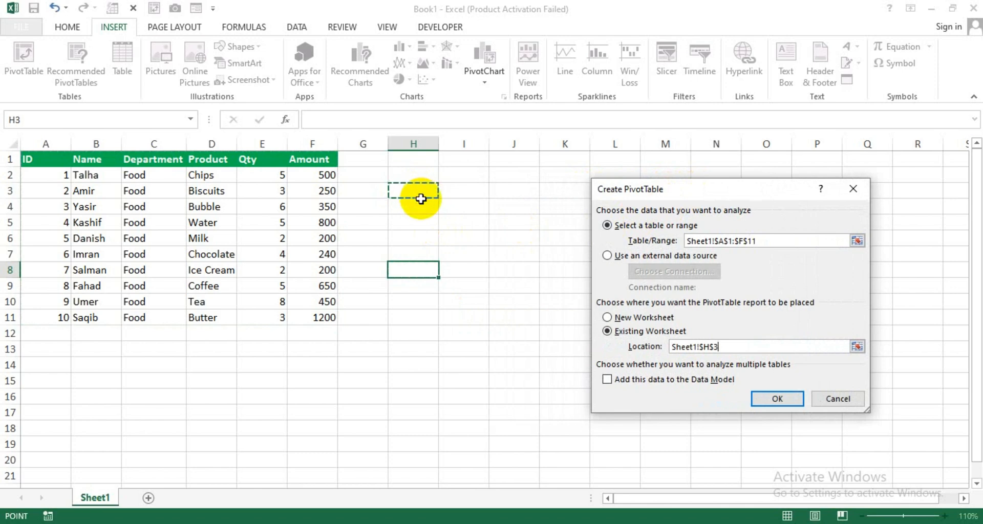
left_click(766, 405)
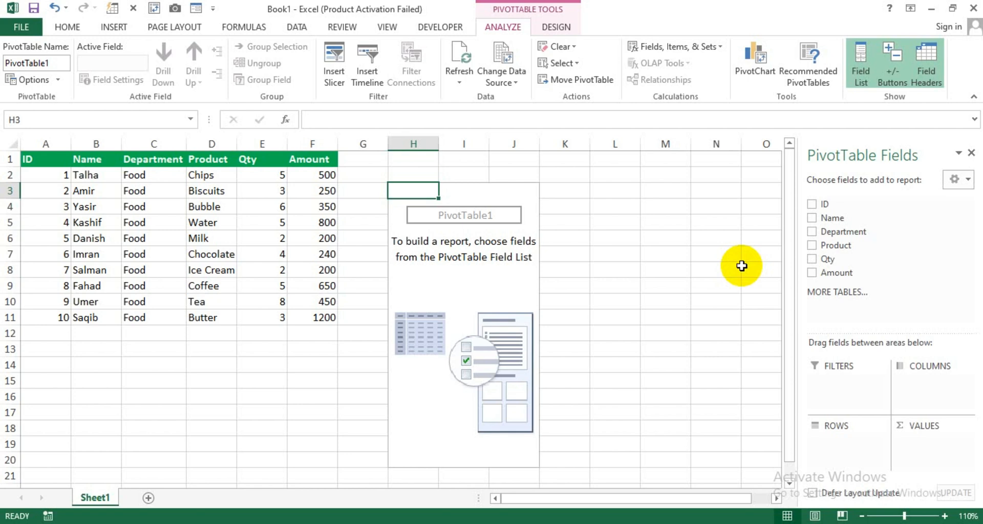
Add the ID, Name, Product and Amount fields to the PivotTable.
left_click(812, 205)
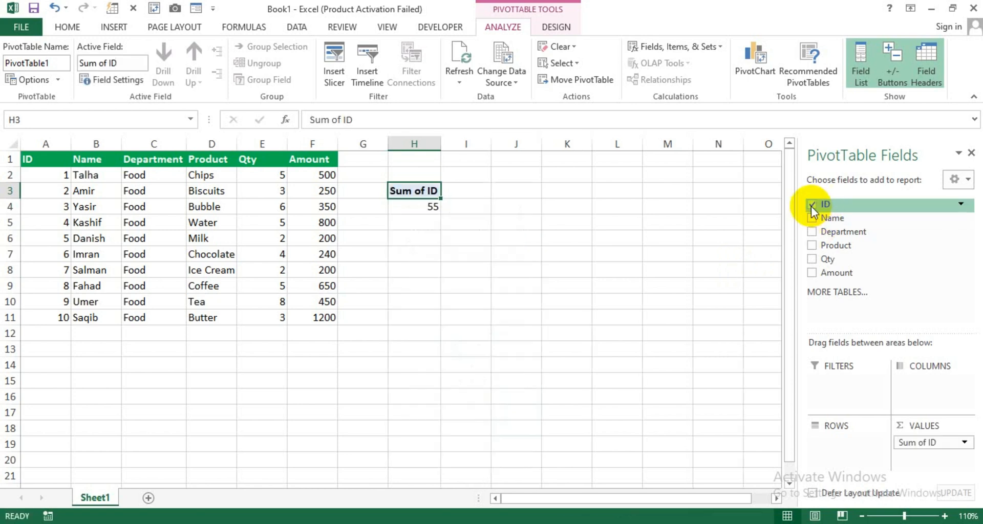
left_click(812, 218)
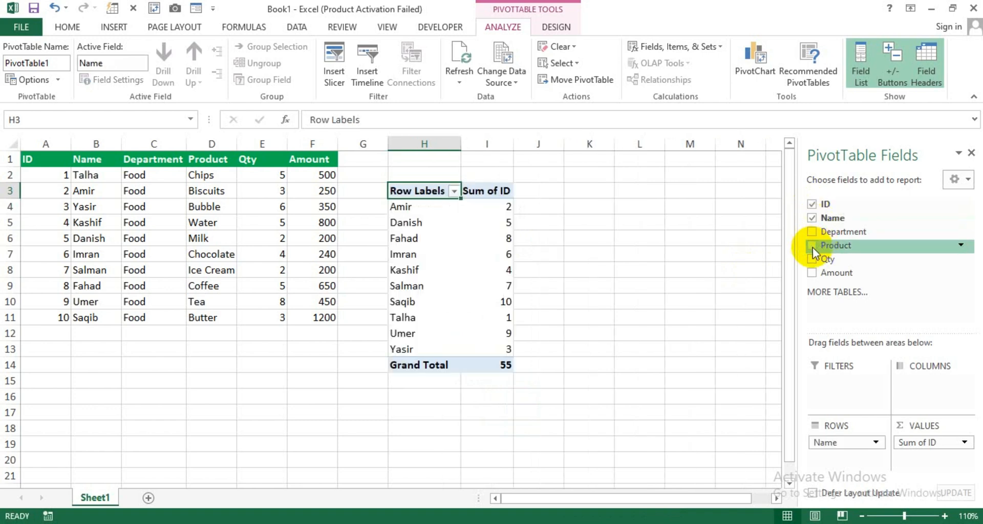
left_click(813, 246)
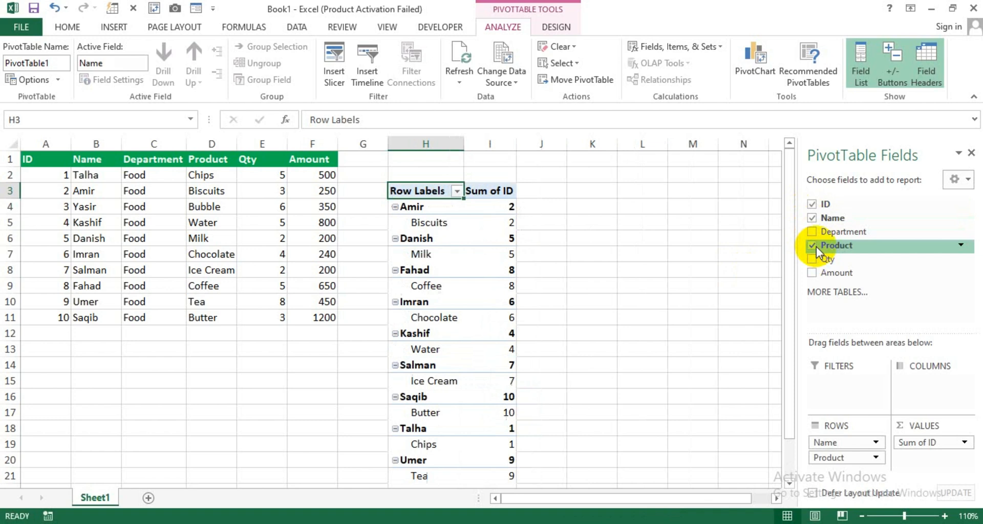
left_click(812, 273)
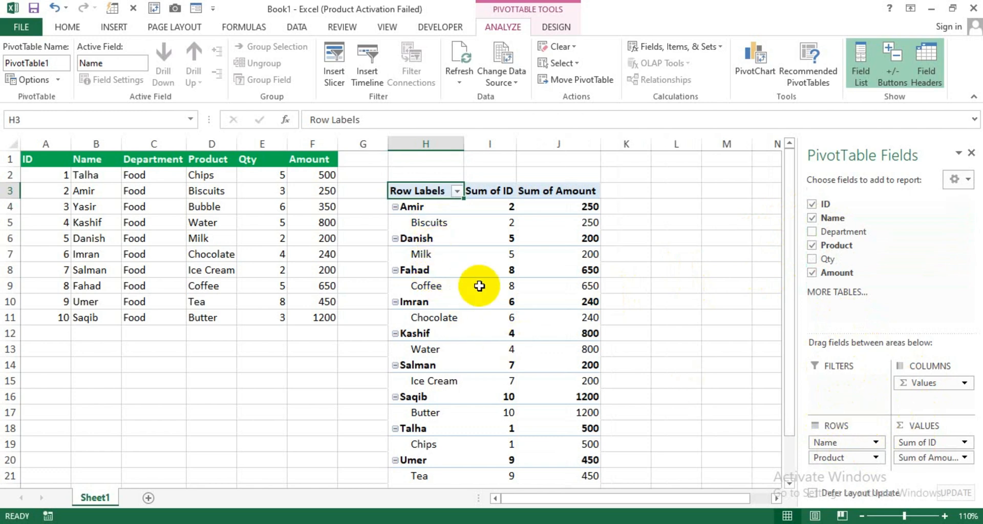
mouse_move(480, 286)
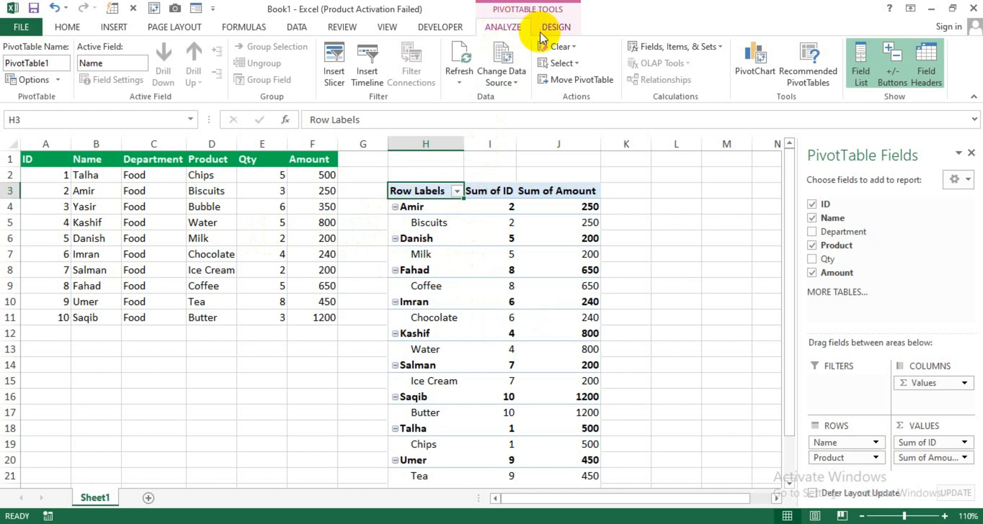
left_click(560, 29)
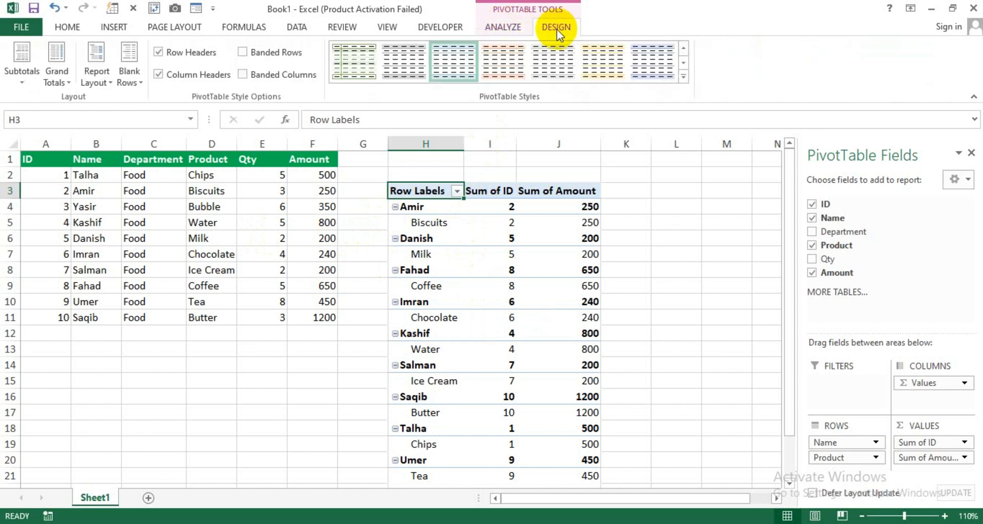
left_click(515, 33)
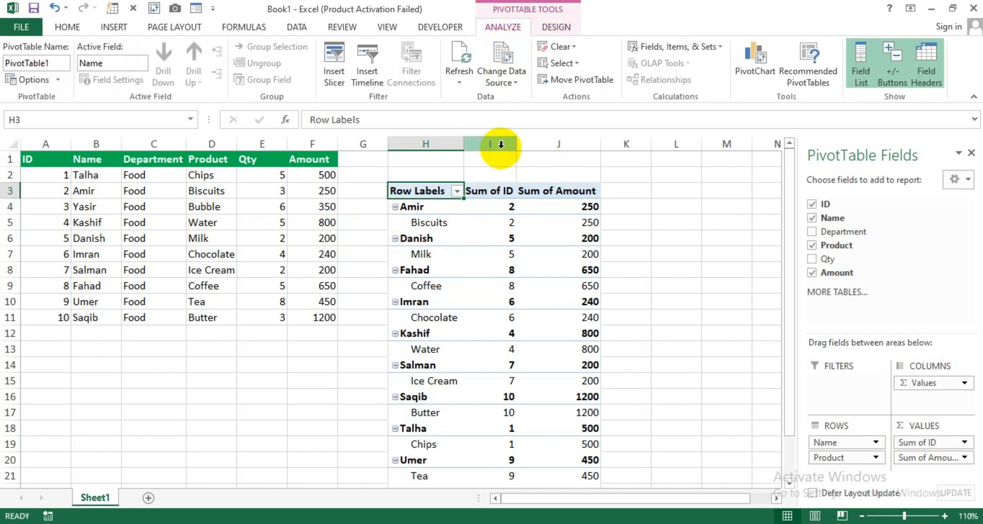
left_click(671, 249)
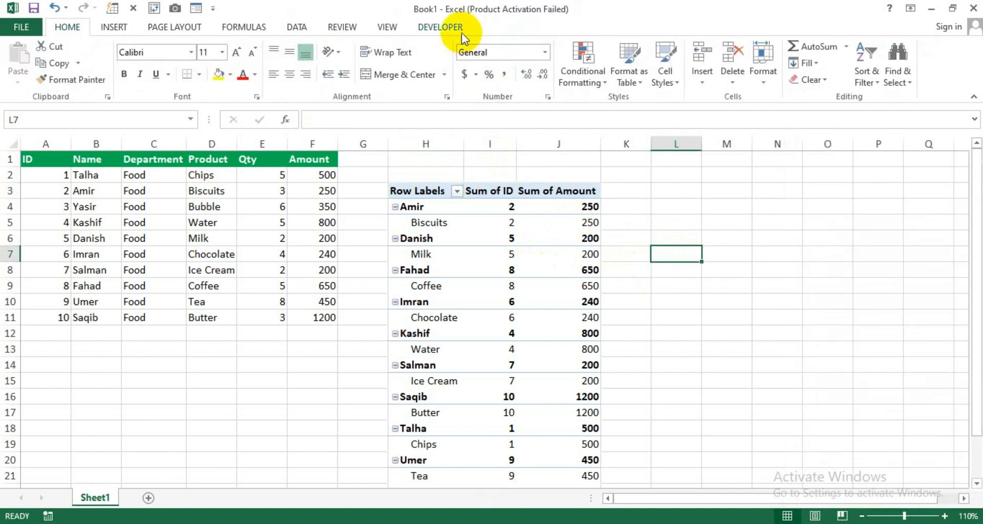
Change the PivotTable's report layout to tabular form.
left_click(448, 221)
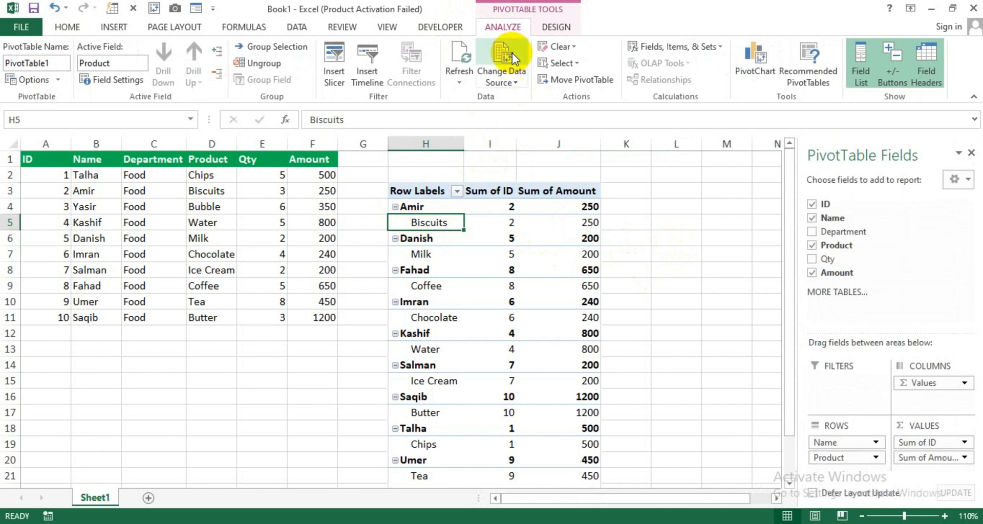
left_click(555, 28)
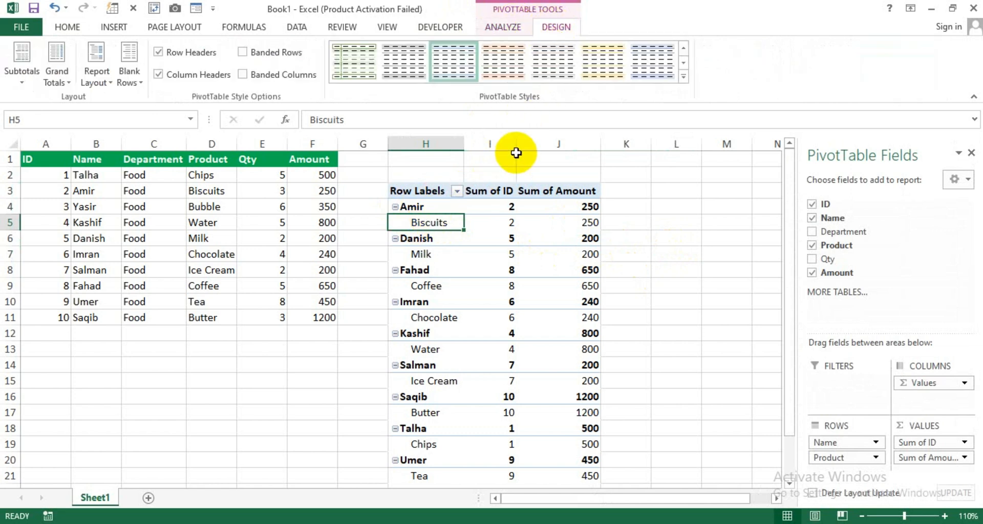
left_click(103, 78)
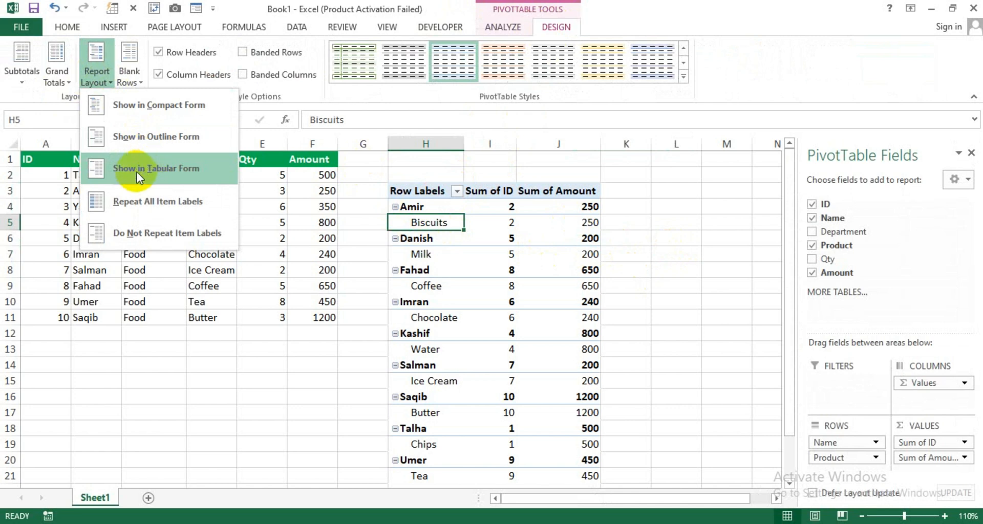
left_click(165, 176)
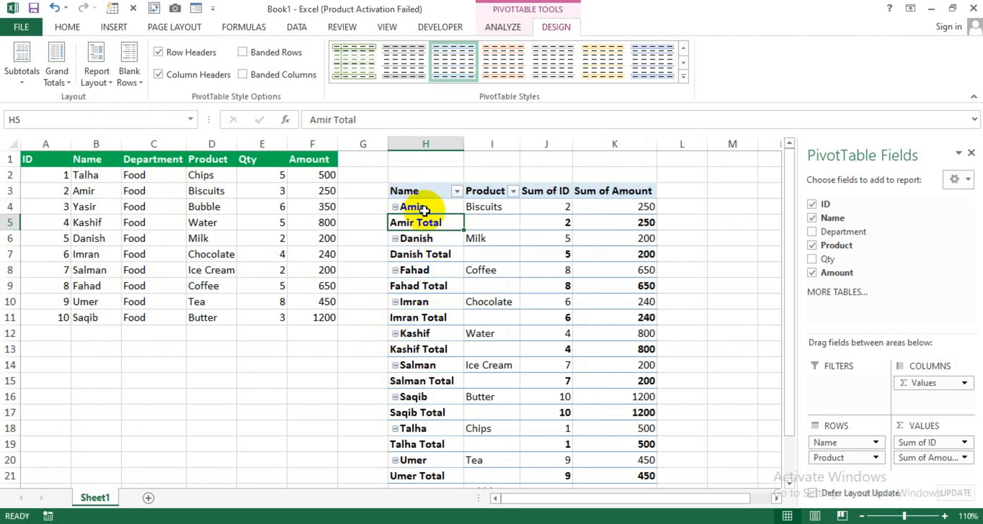
Check the PivotTable's item and subtotal rows, and set it to not show subtotals.
left_click(502, 209)
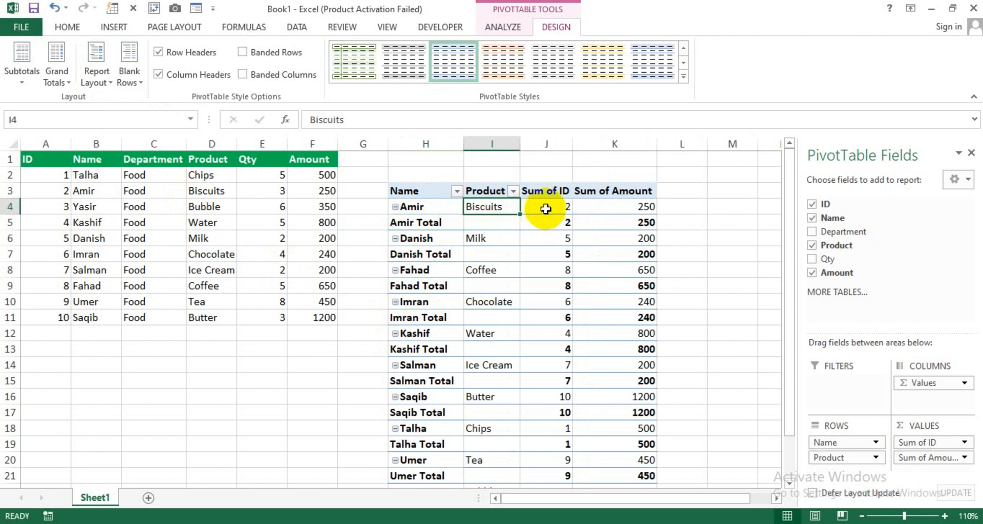
left_click(546, 206)
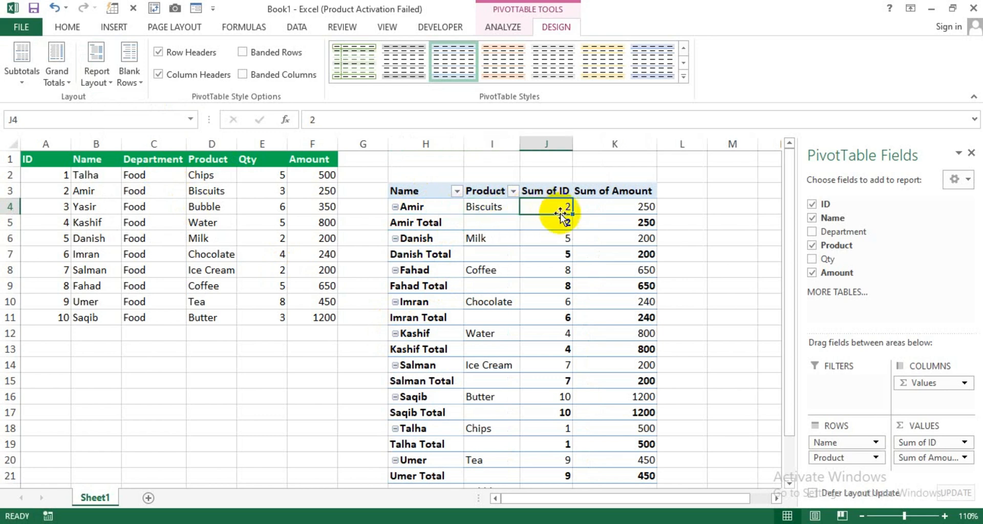
left_click(593, 208)
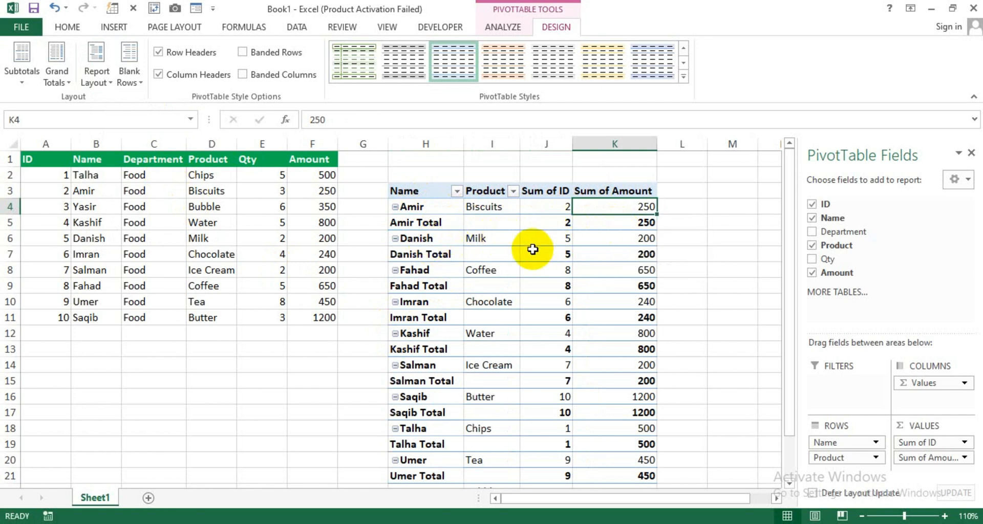
left_click(598, 239)
left_click(605, 253)
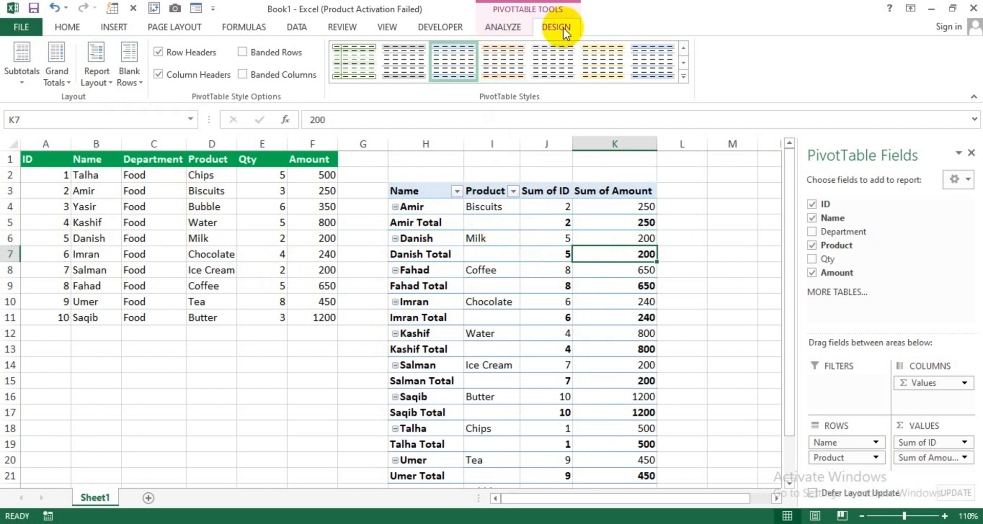
left_click(23, 79)
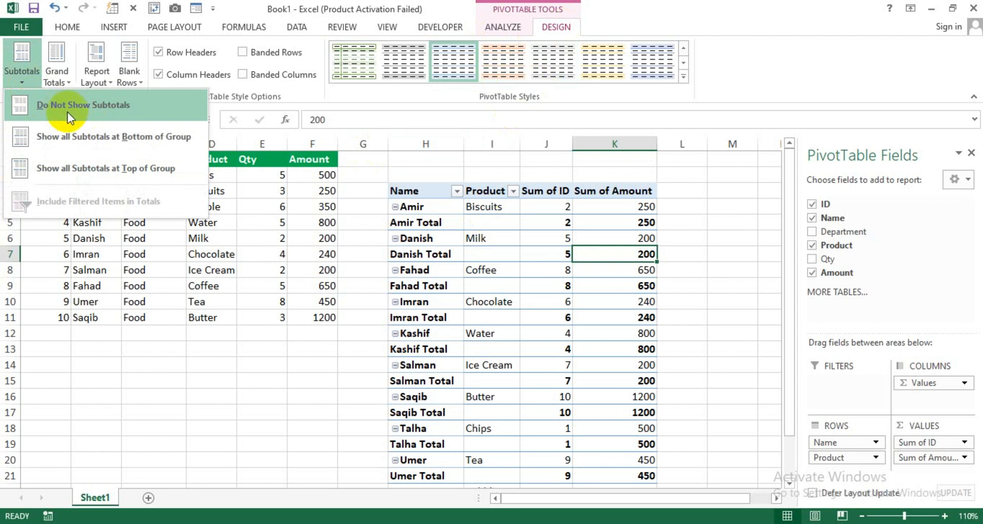
left_click(98, 109)
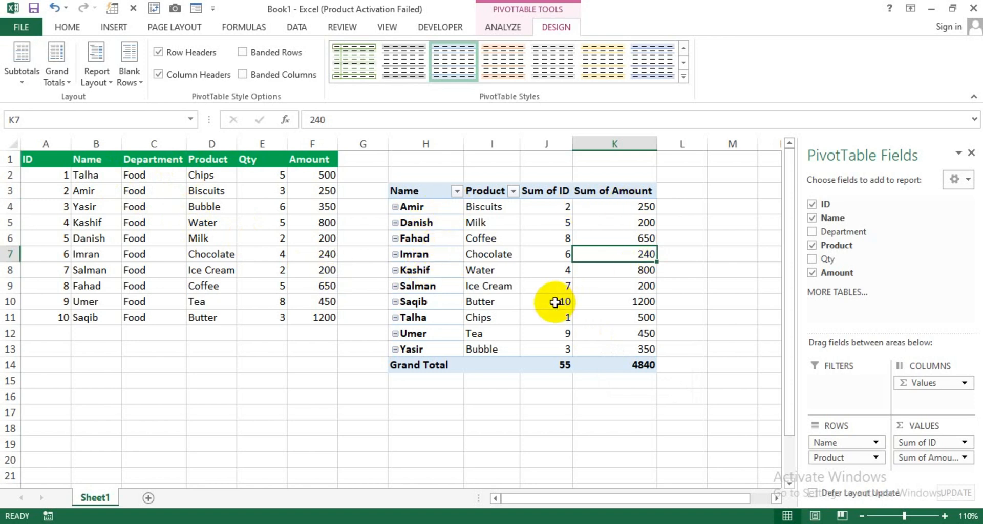
Examine the PivotTable's grand totals for Sum of ID and Sum of Amount.
mouse_move(555, 302)
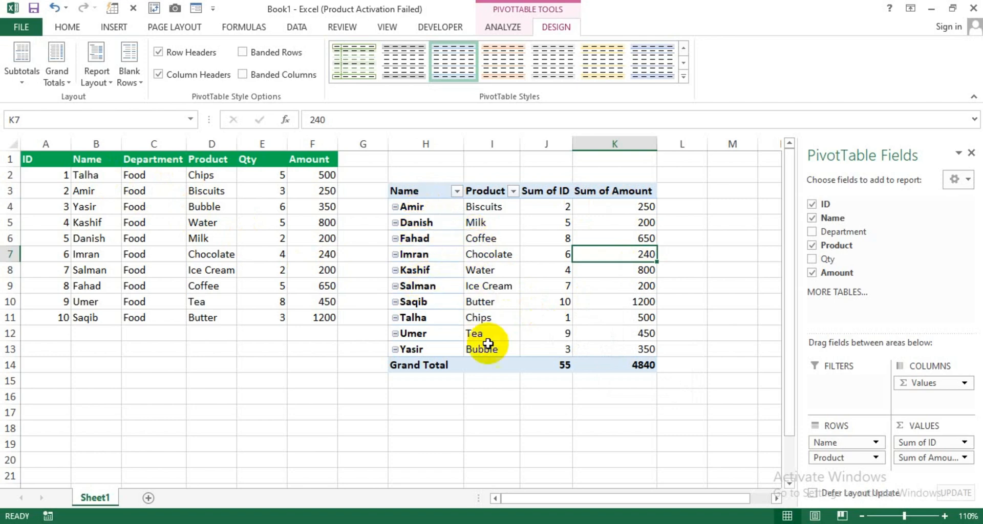
left_click(535, 374)
left_click(631, 373)
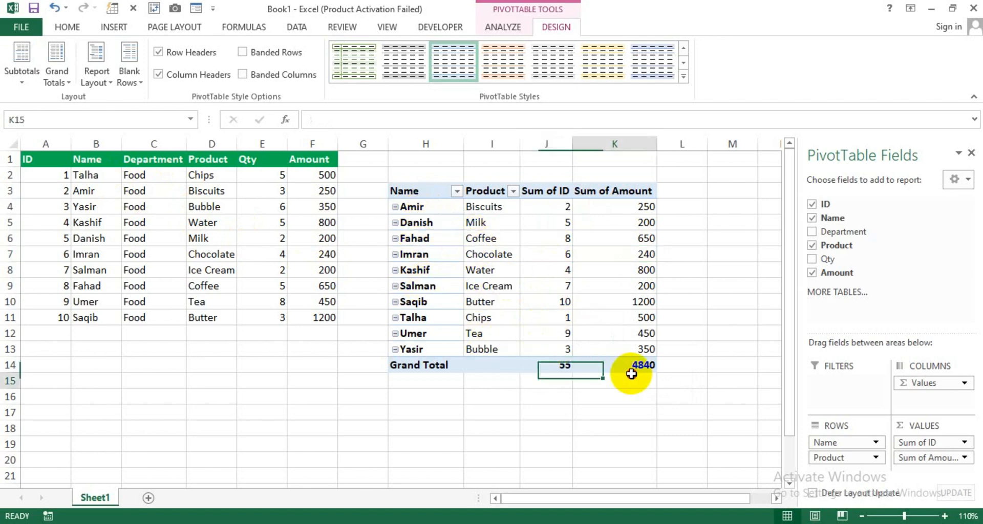
left_click(545, 368)
left_click(629, 363)
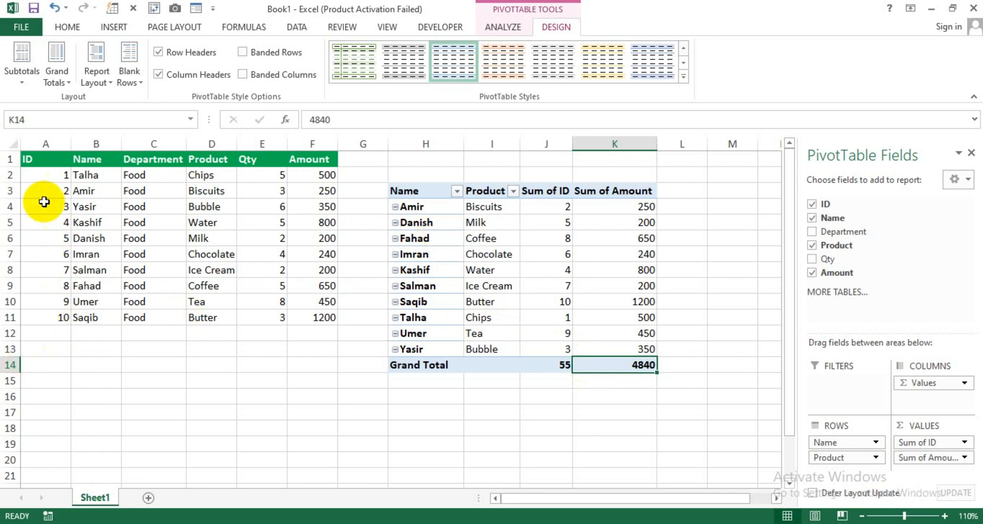
Start a new record in row 12 below the source data with ID 11, the person's name and department Food.
left_click_drag(31, 157, 306, 324)
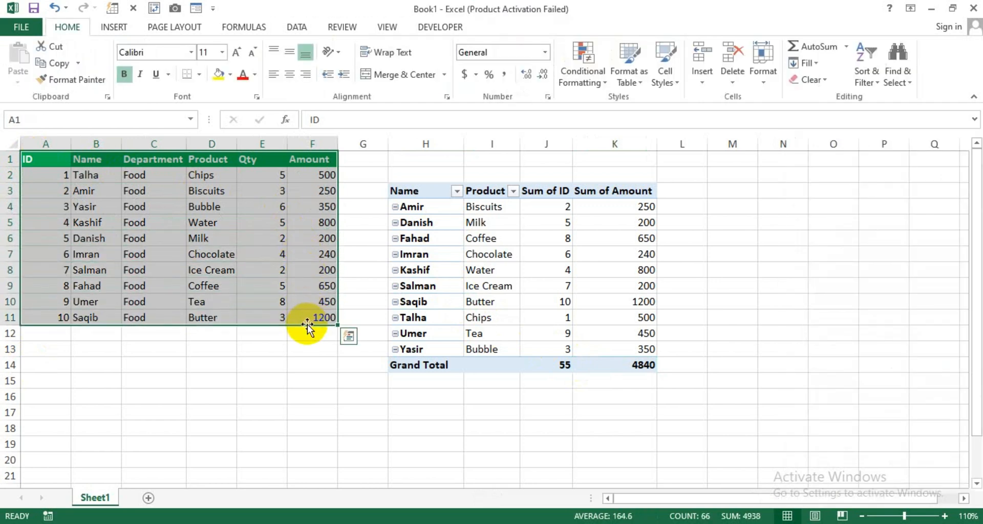
left_click(228, 335)
left_click(50, 335)
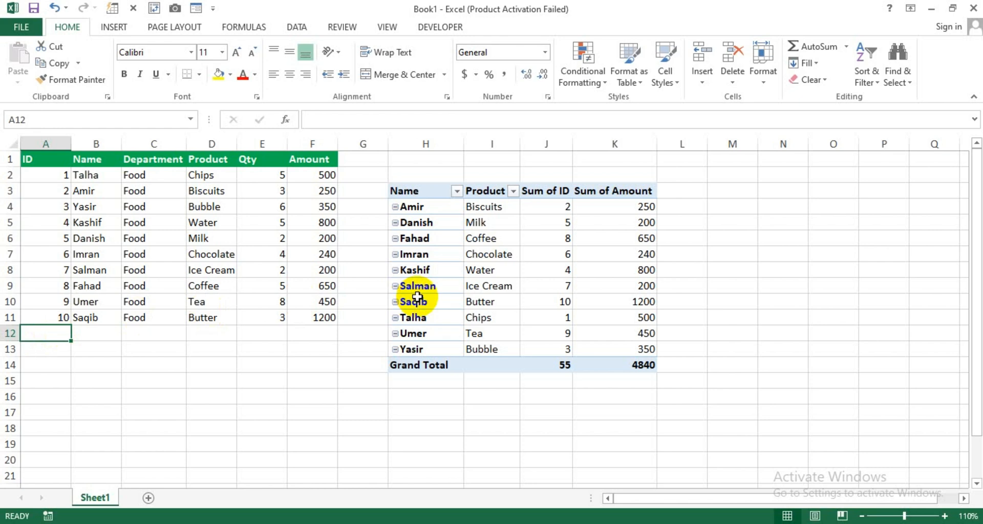
type("11")
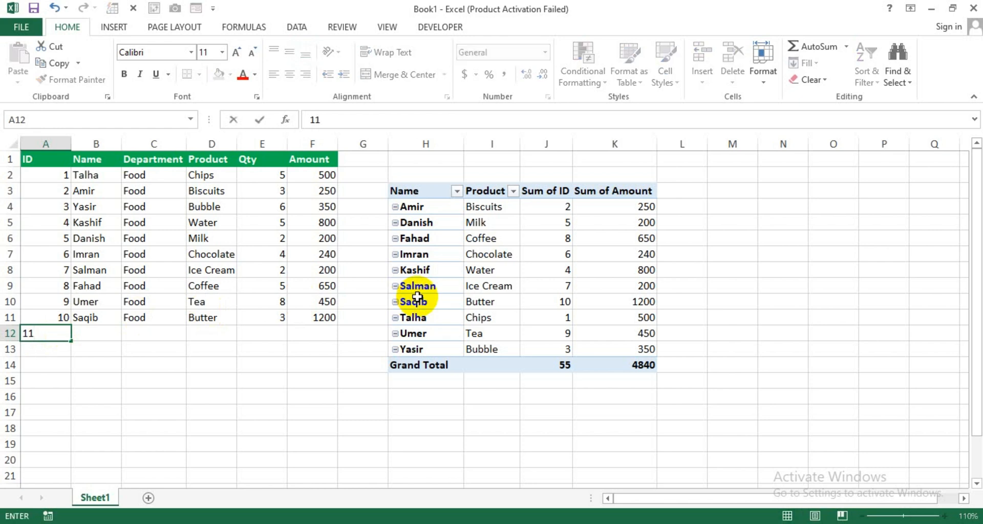
key("Tab")
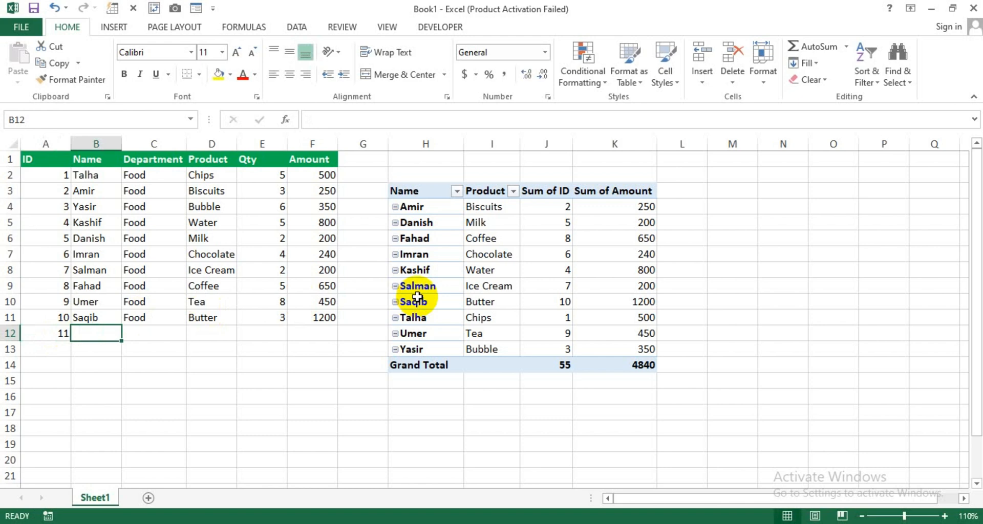
type("Saad")
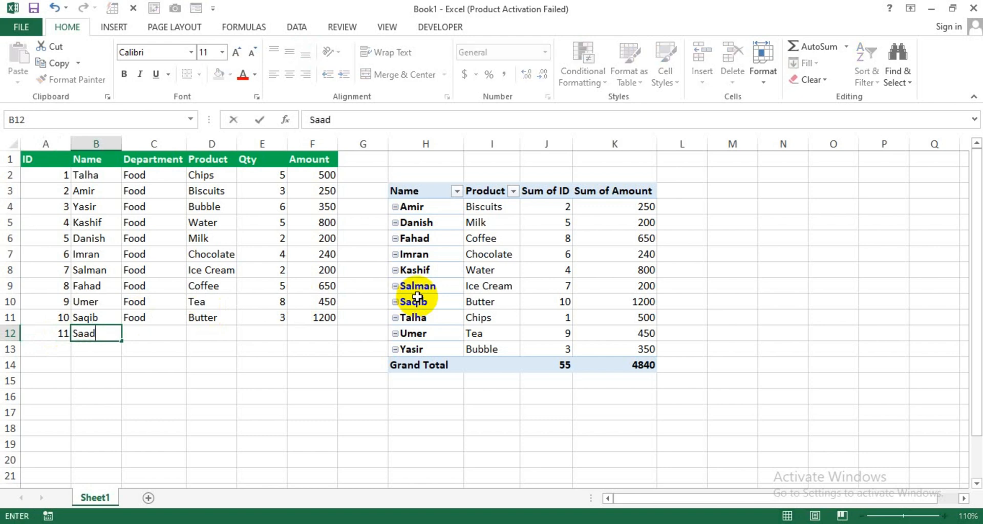
key("Tab")
type("Food")
key("Tab")
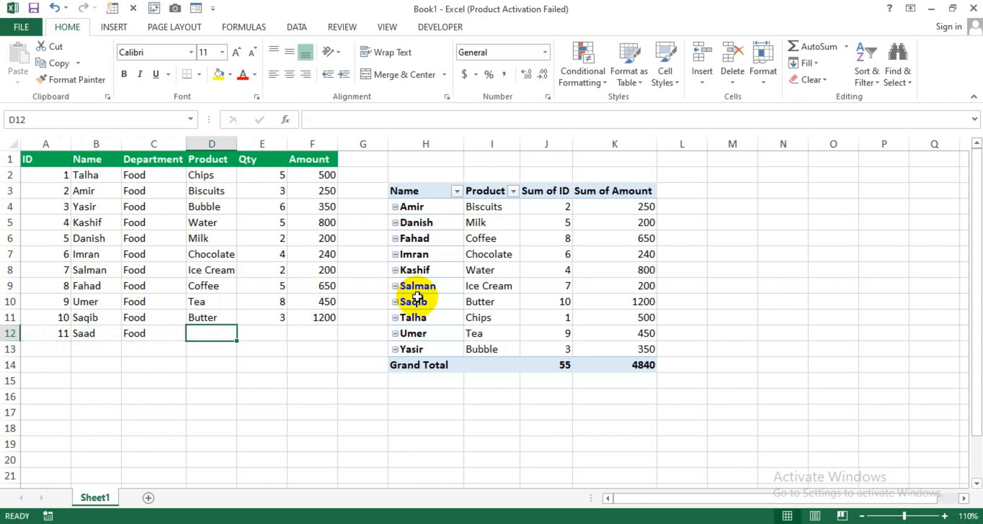
Complete the row 12 record with product Toffee, quantity 4 and amount 500.
type("Toffe")
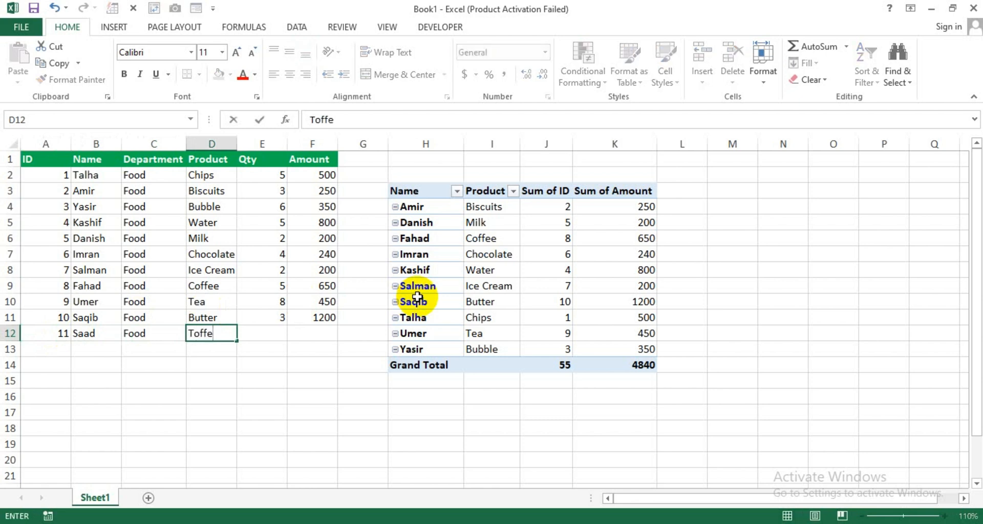
type("e")
key("Tab")
type("4")
key("Tab")
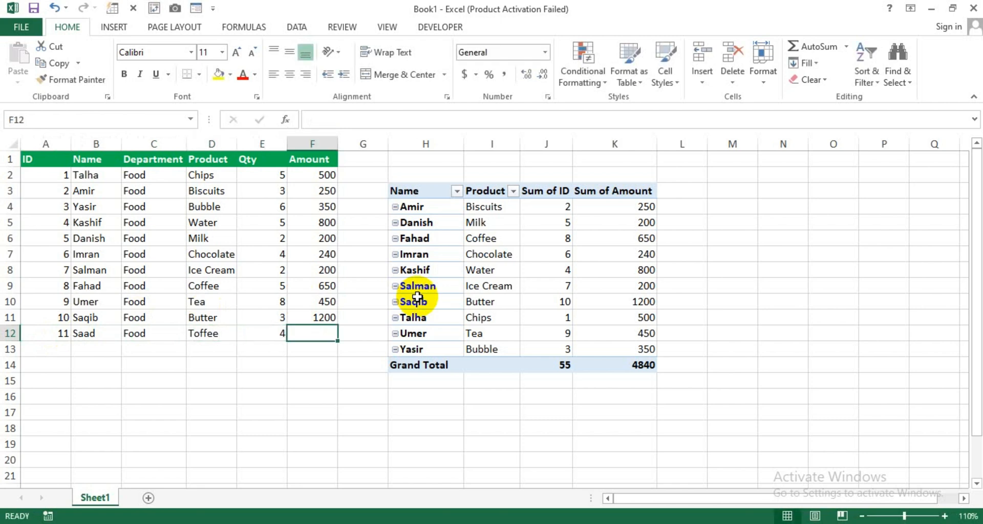
type("500")
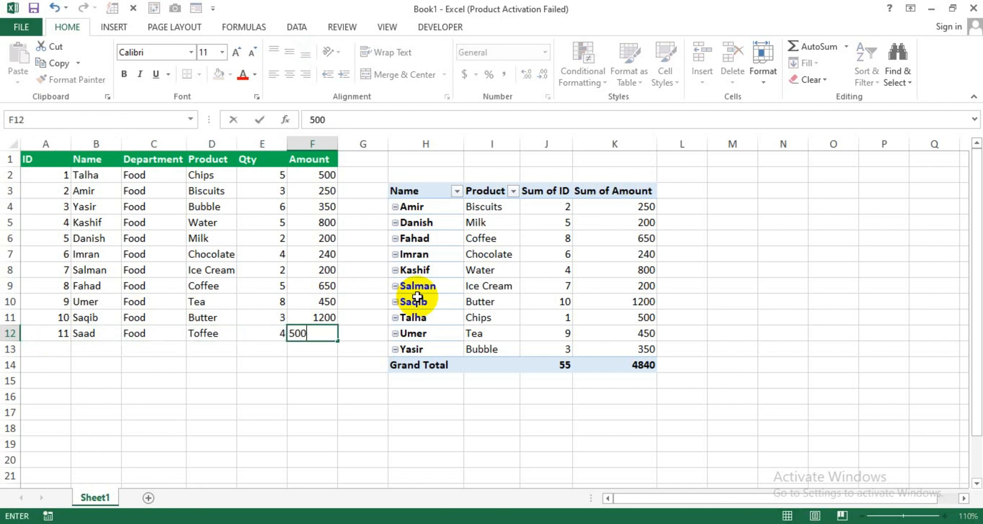
key("Return")
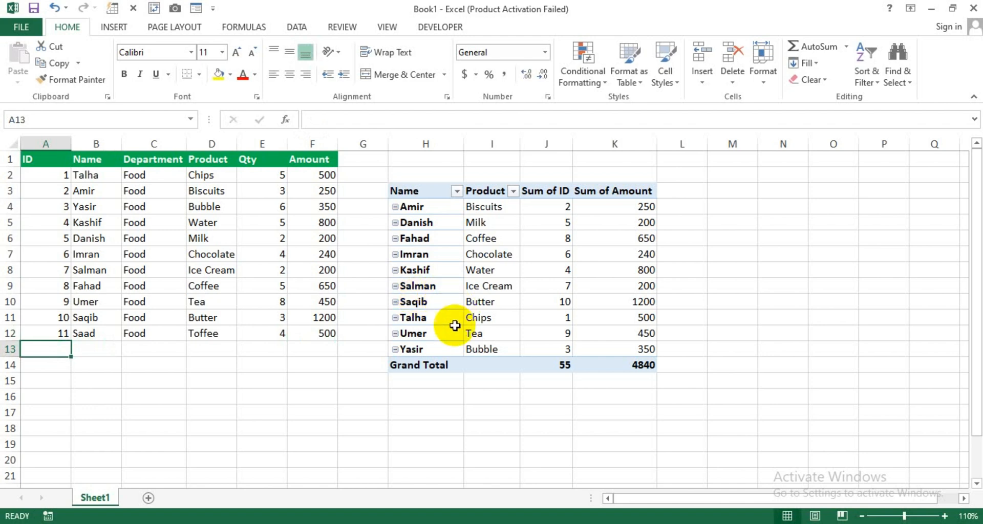
Check the PivotTable for the new record and view its refresh and data source options.
mouse_move(527, 349)
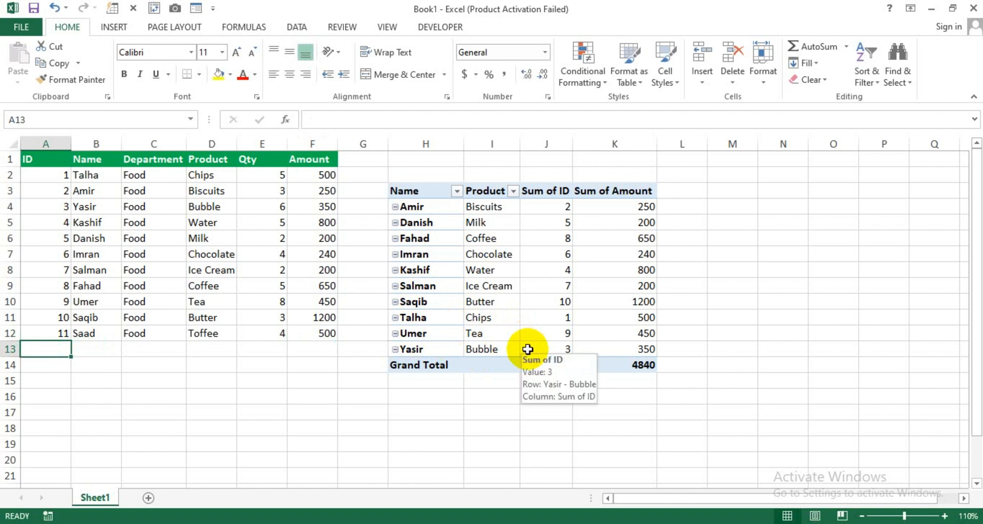
left_click(501, 285)
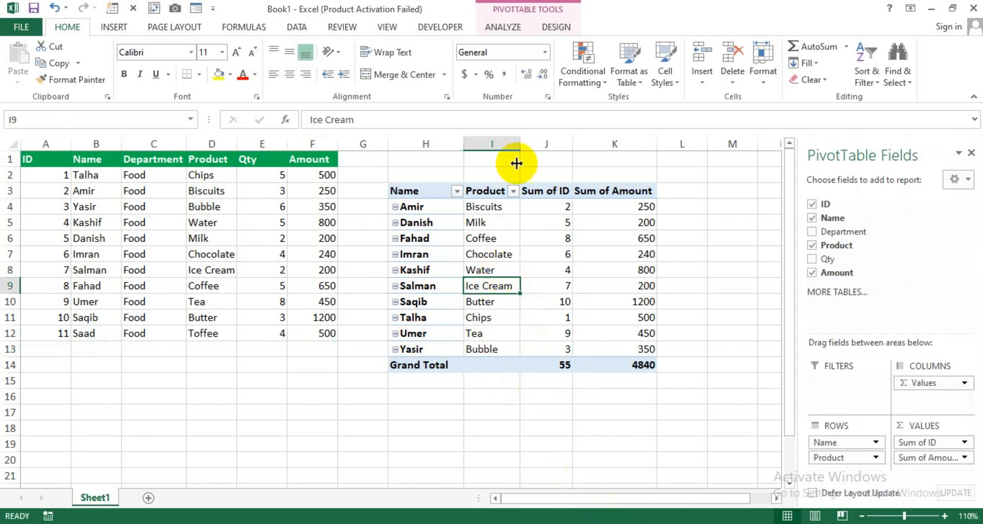
left_click(521, 28)
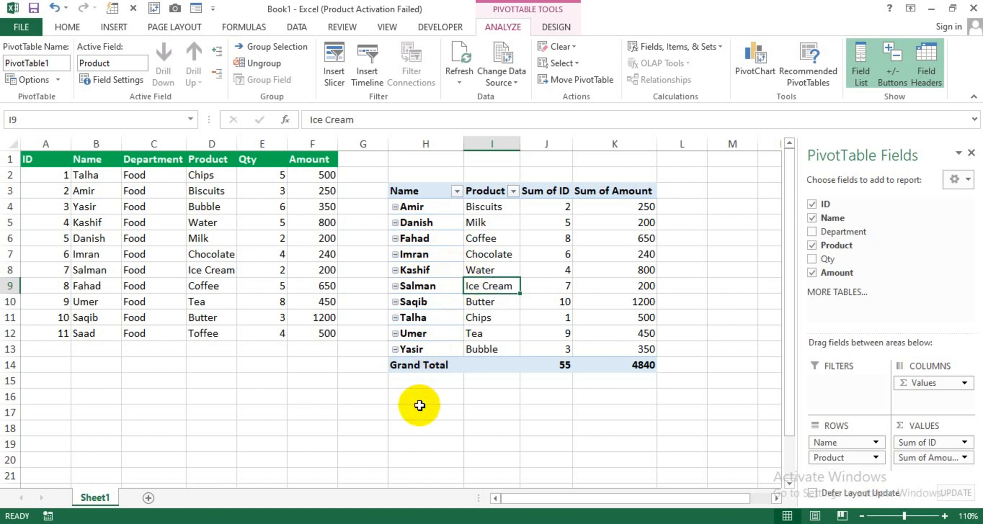
left_click(405, 411)
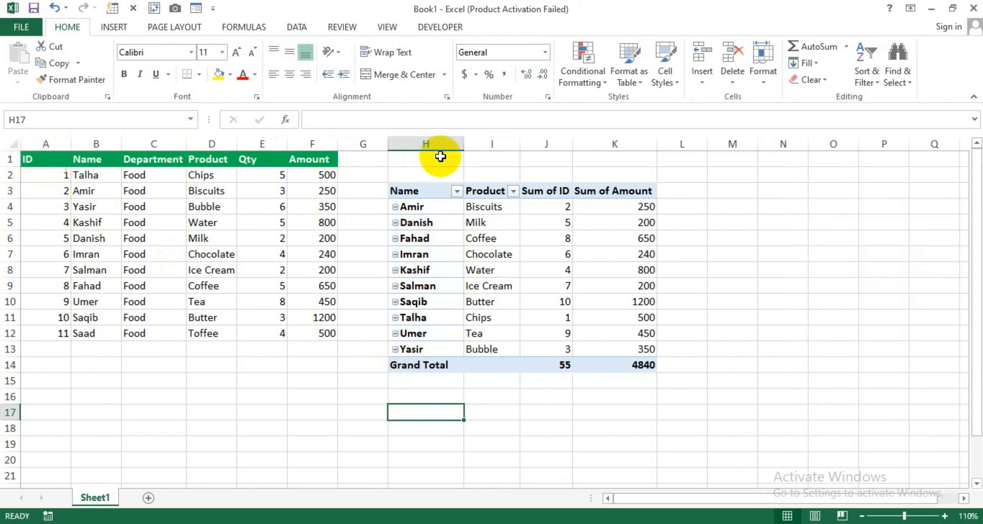
left_click_drag(440, 157, 906, 146)
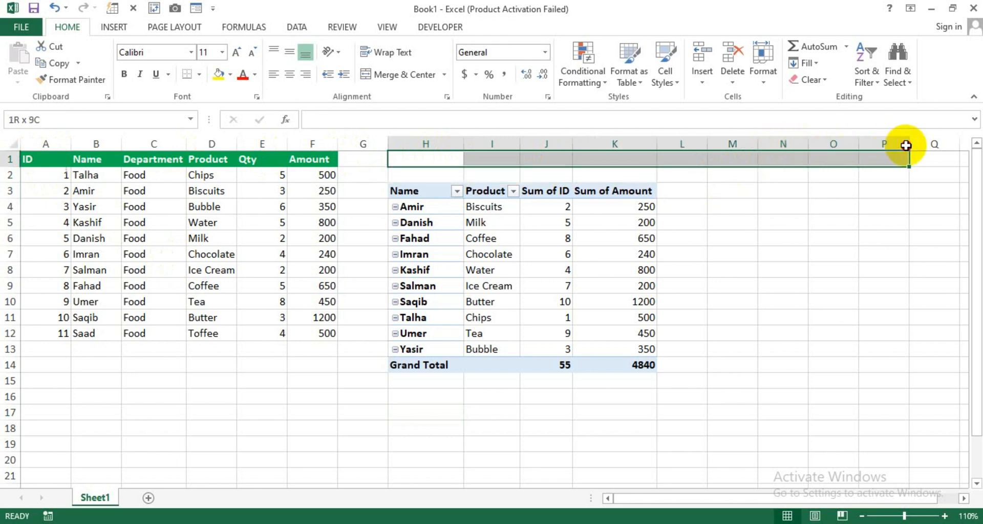
left_click_drag(39, 364, 46, 473)
left_click(324, 444)
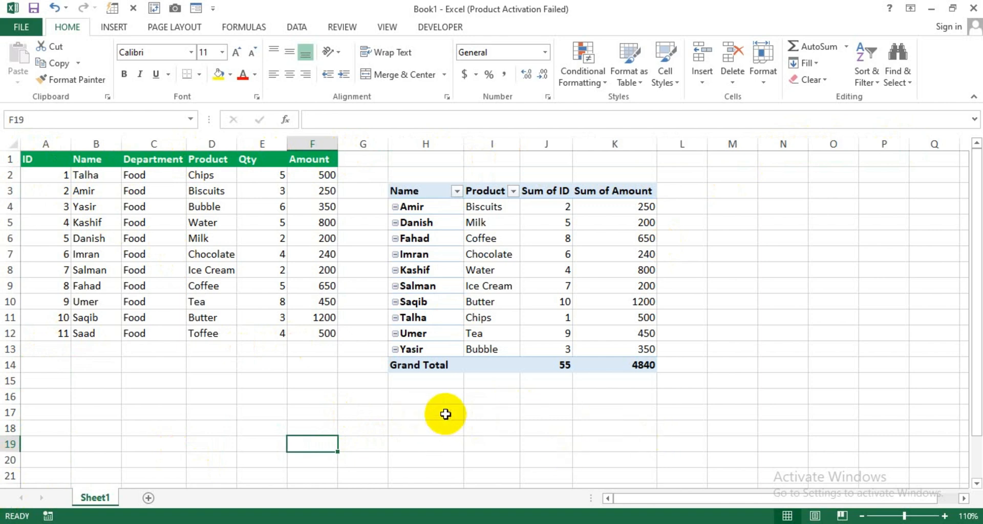
Begin an OFFSET formula in cell M3 with the absolute reference $A$1, 0 rows and 0 columns.
left_click(721, 190)
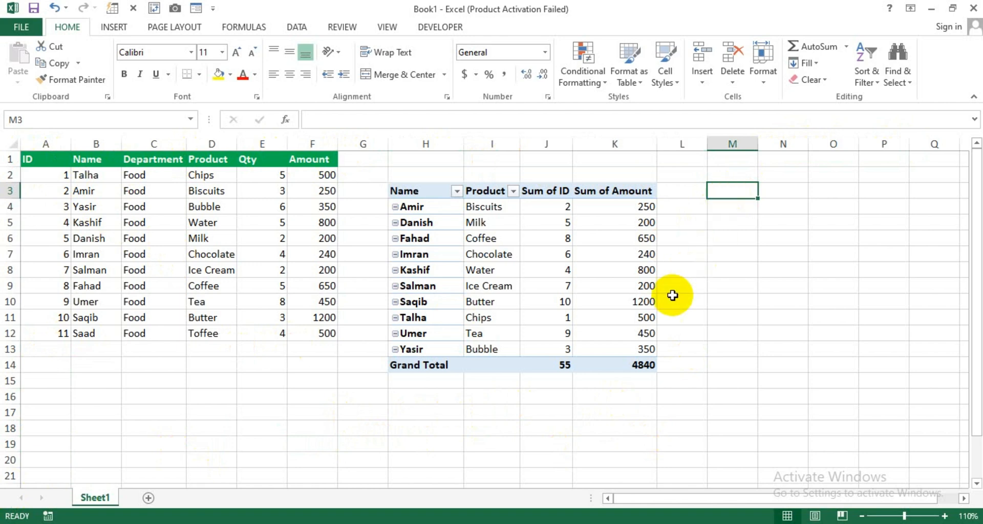
type("=off")
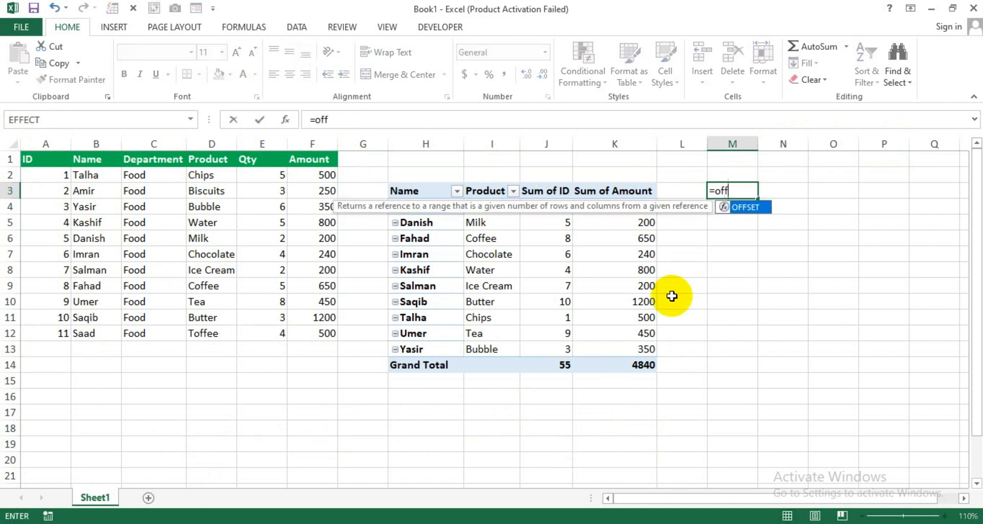
key("Tab")
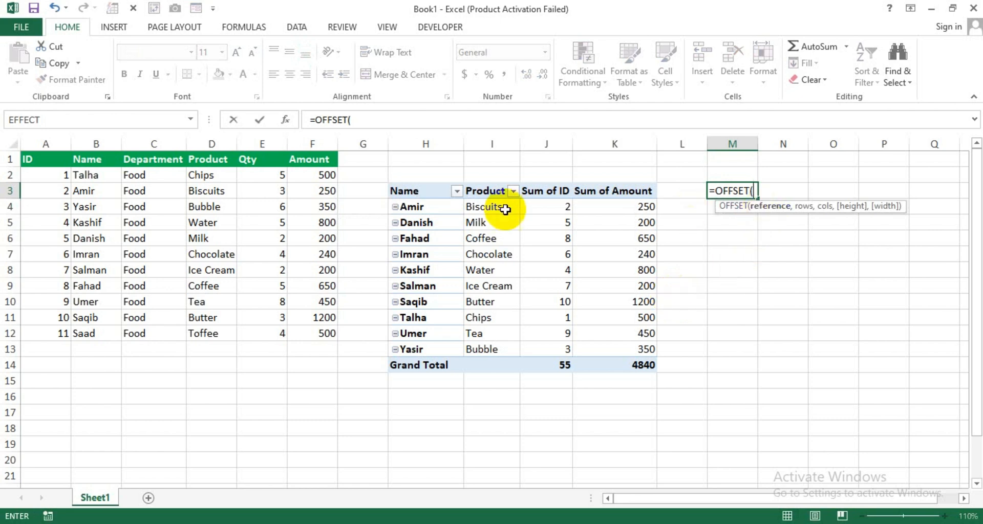
left_click(48, 161)
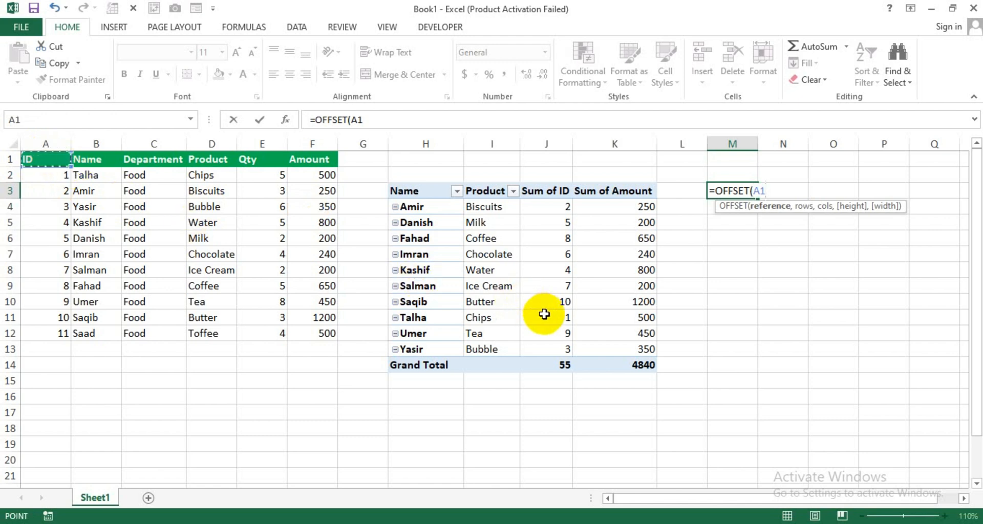
key("F4")
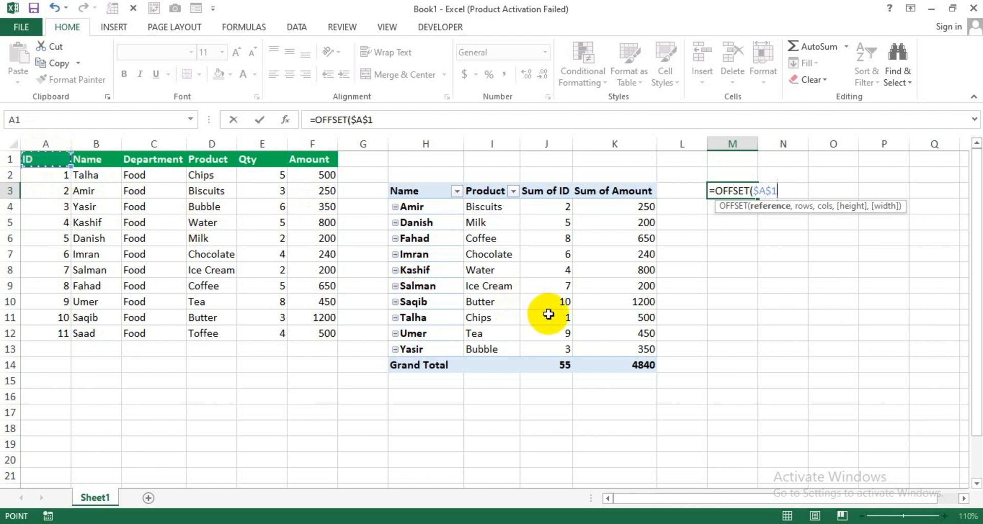
type(",")
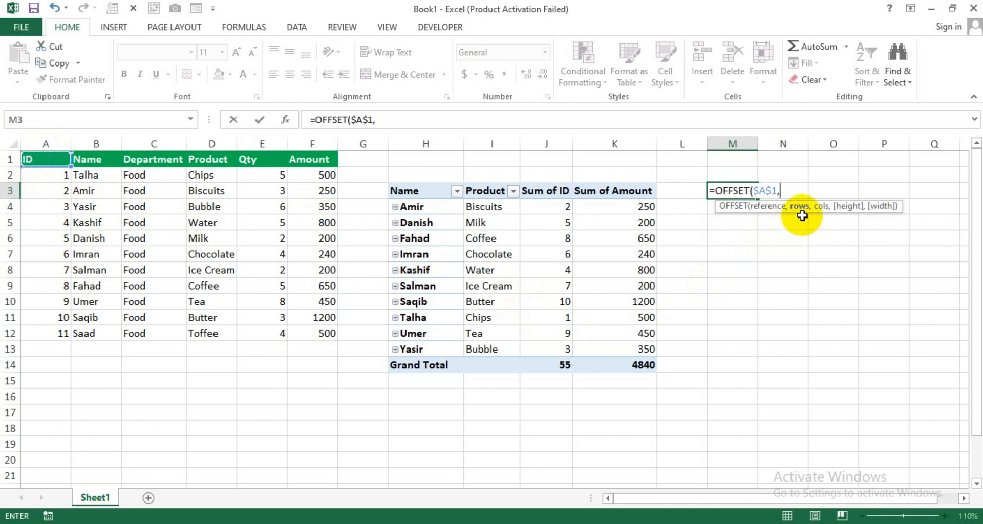
type("0")
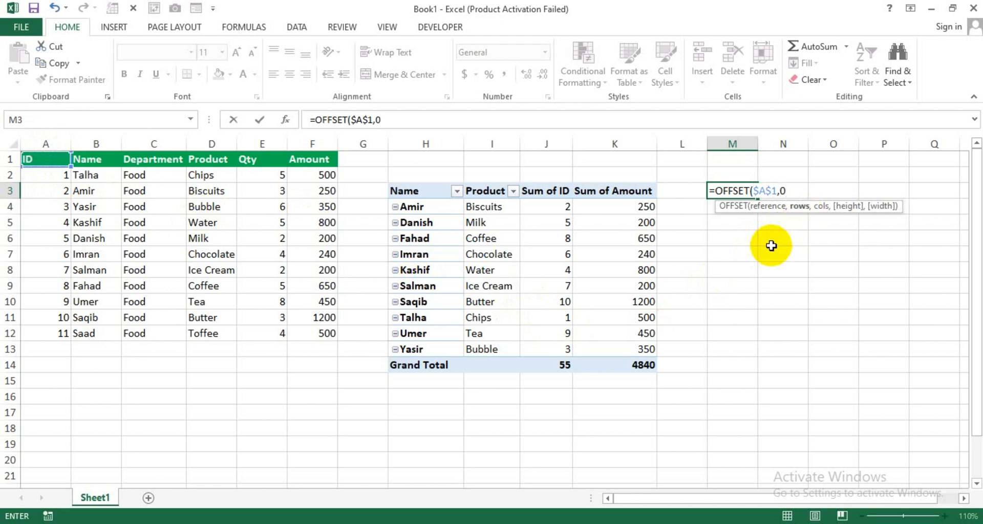
type(",")
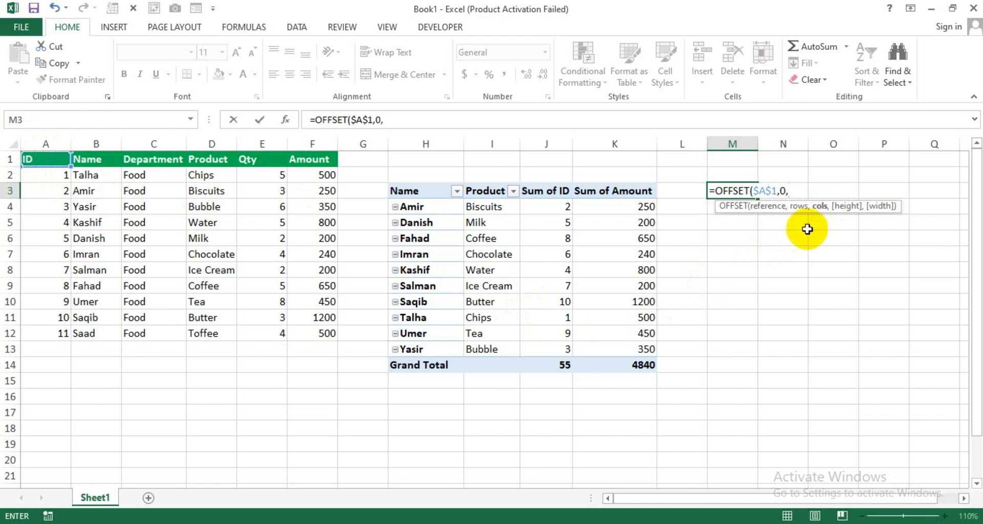
type("0,")
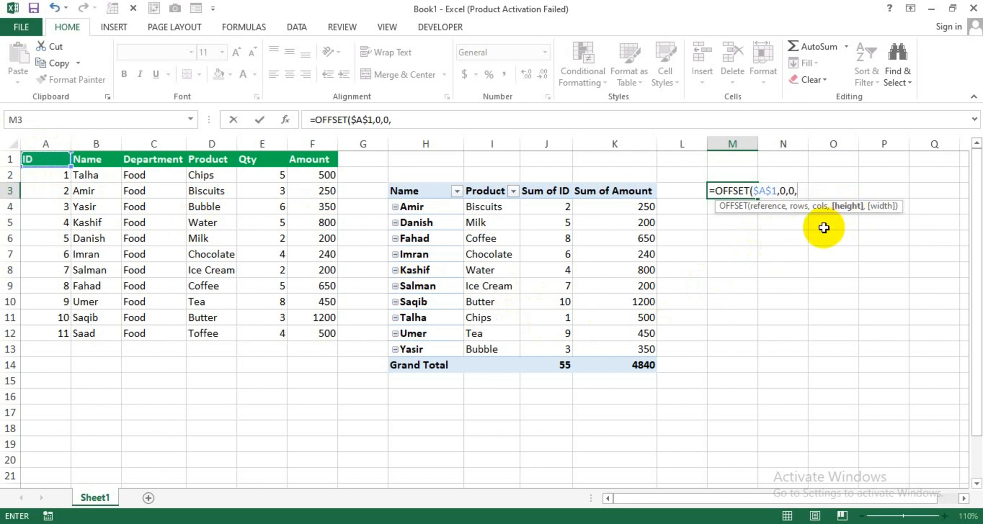
Add COUNTA($A:$A) as the height argument of the OFFSET formula in M3.
type("co")
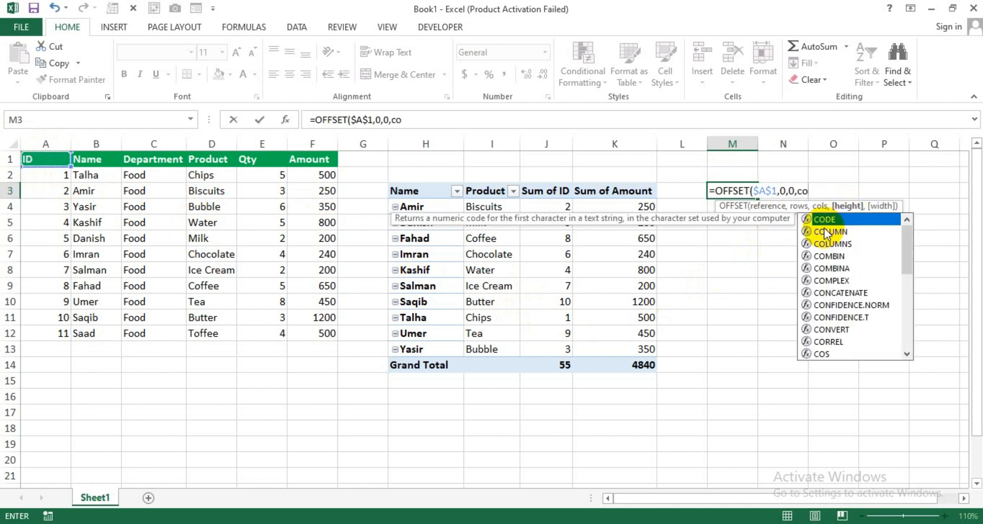
type("unta")
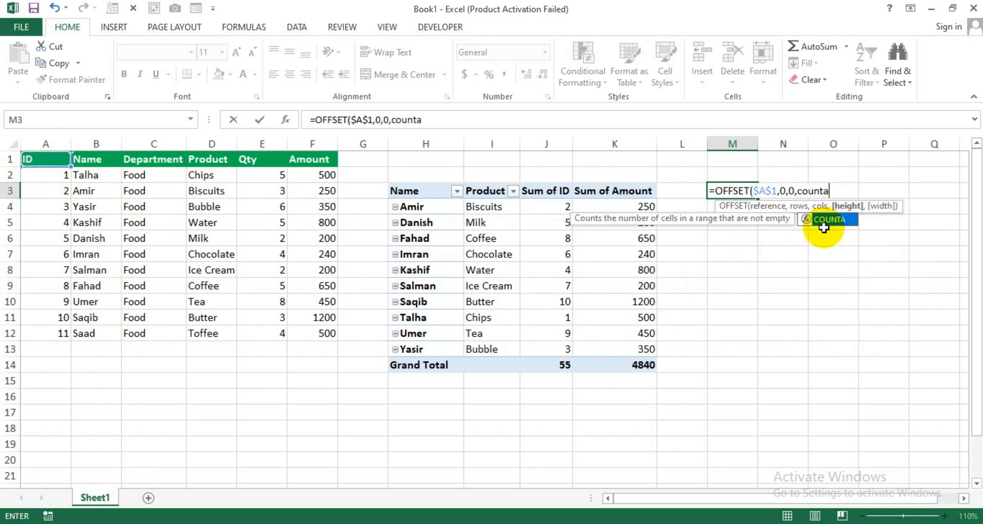
double_click(824, 225)
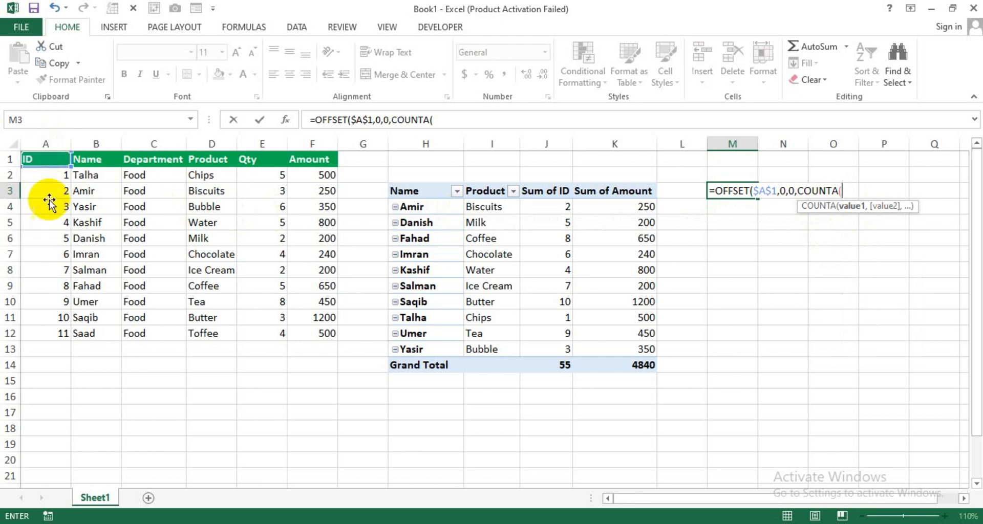
left_click(51, 143)
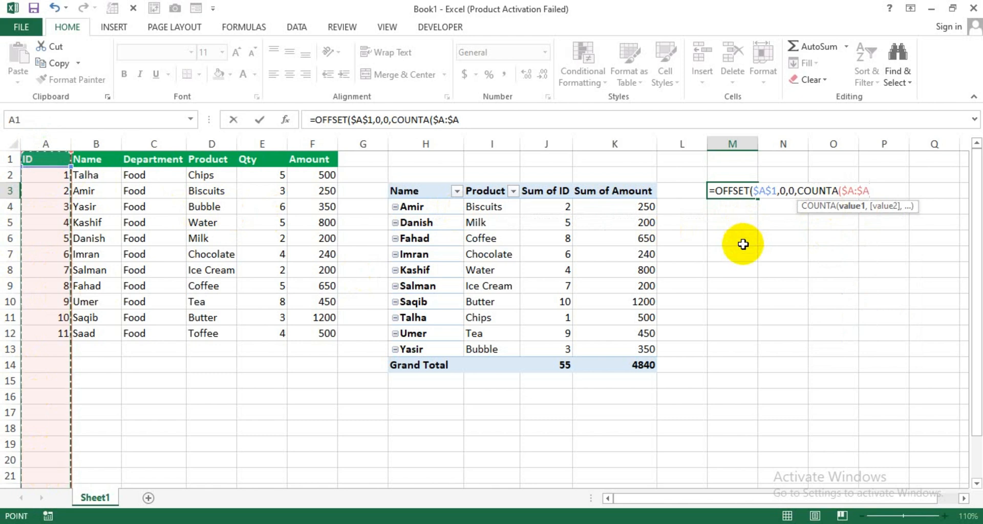
type("),")
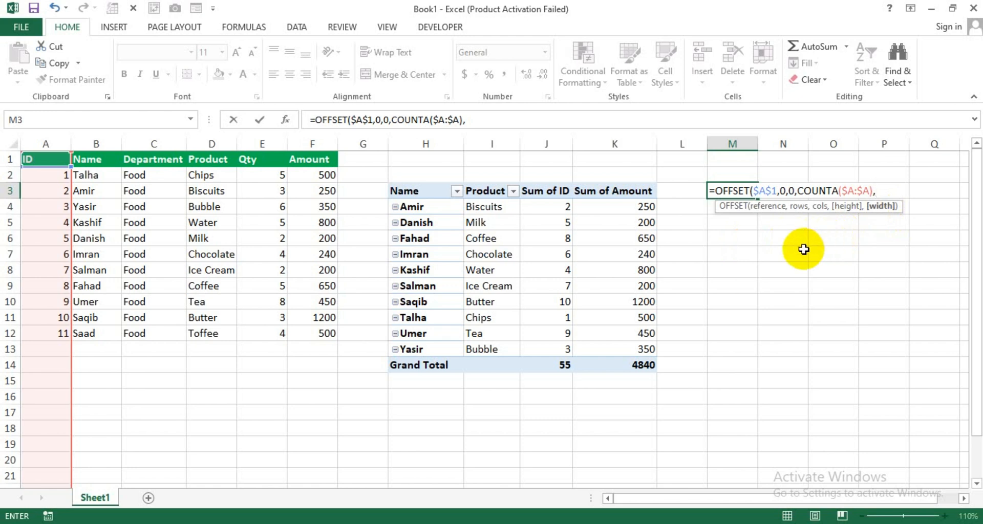
Add COUNTA($1:$1) as the width argument of the OFFSET formula in M3.
type("counta")
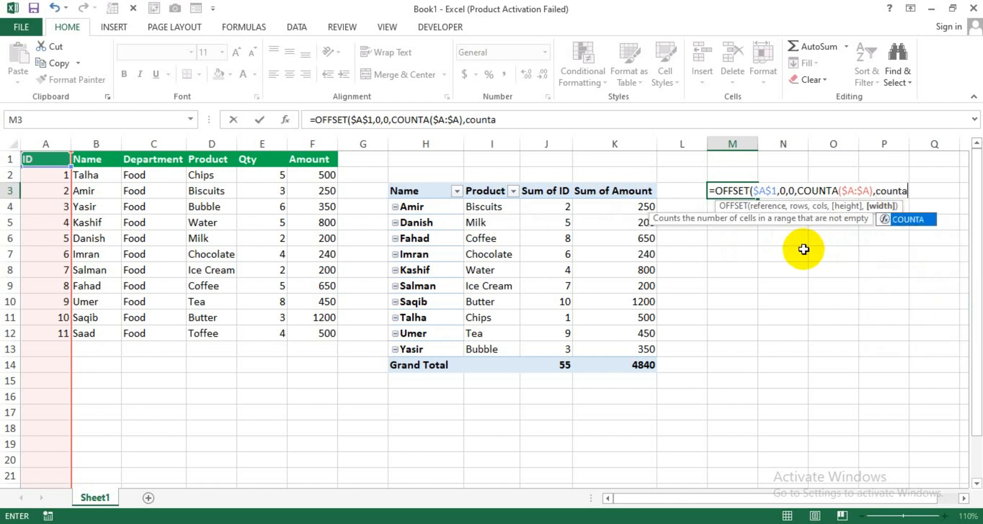
key("Tab")
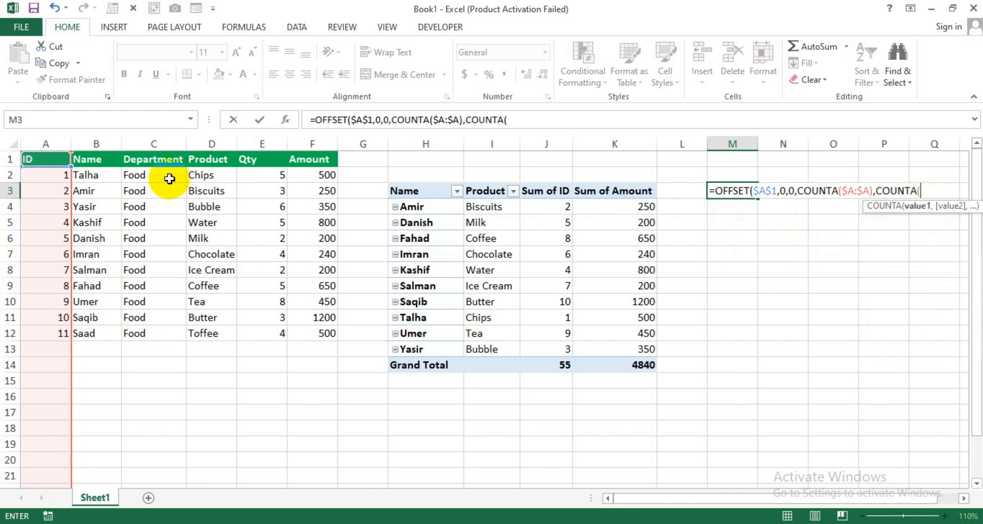
left_click(7, 157)
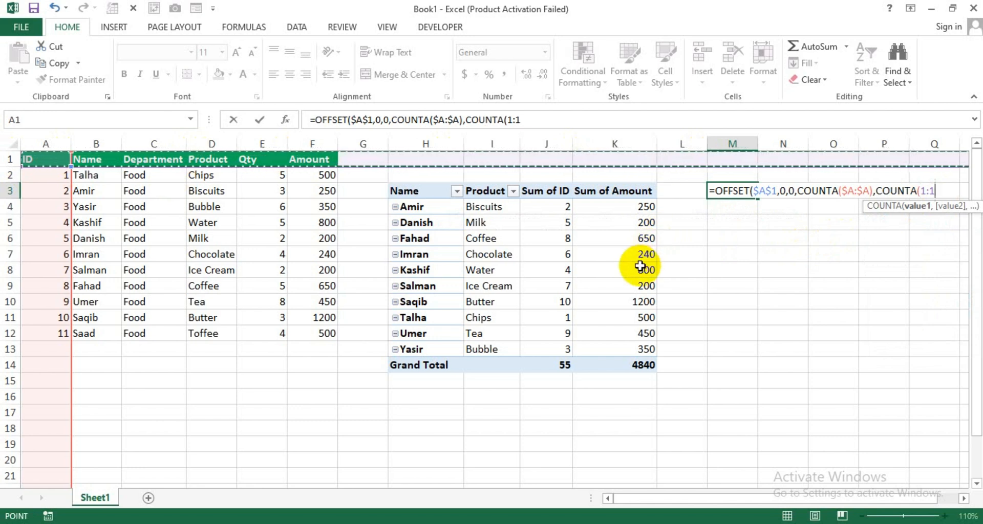
key("F4")
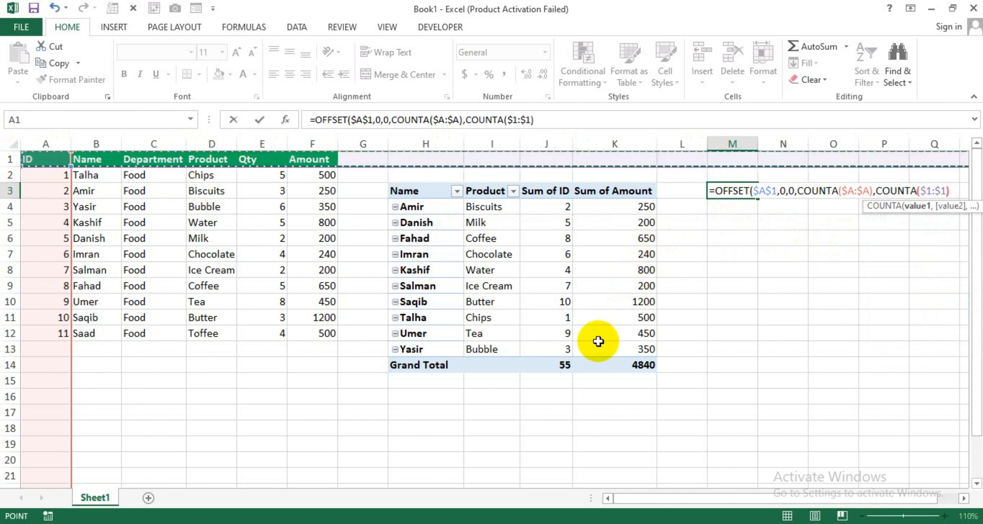
type(")")
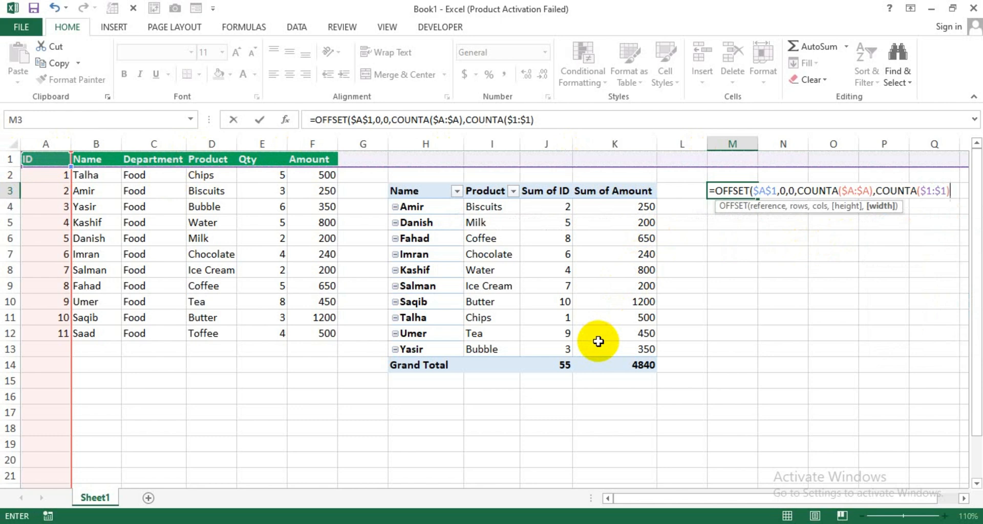
Complete the OFFSET formula in M3 with its closing parenthesis and copy the full formula text.
type(")")
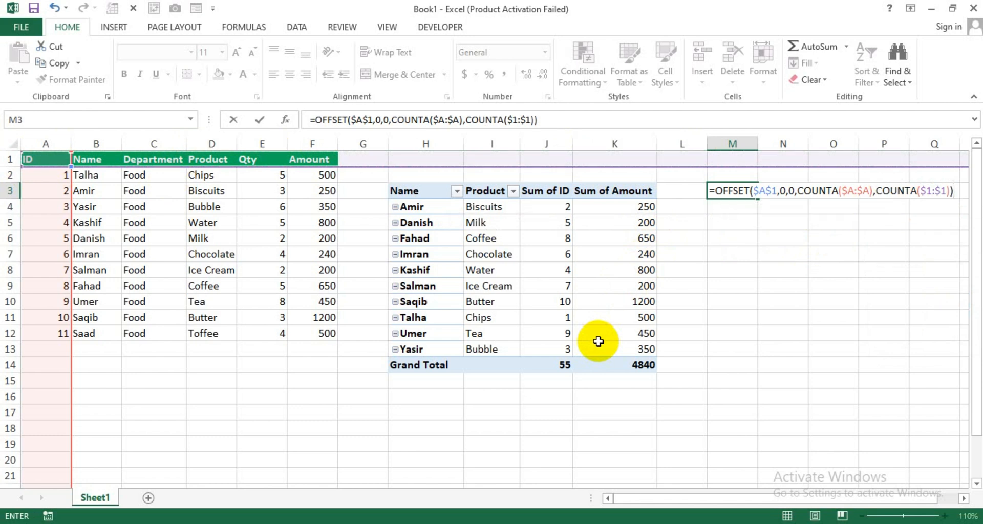
key("Return")
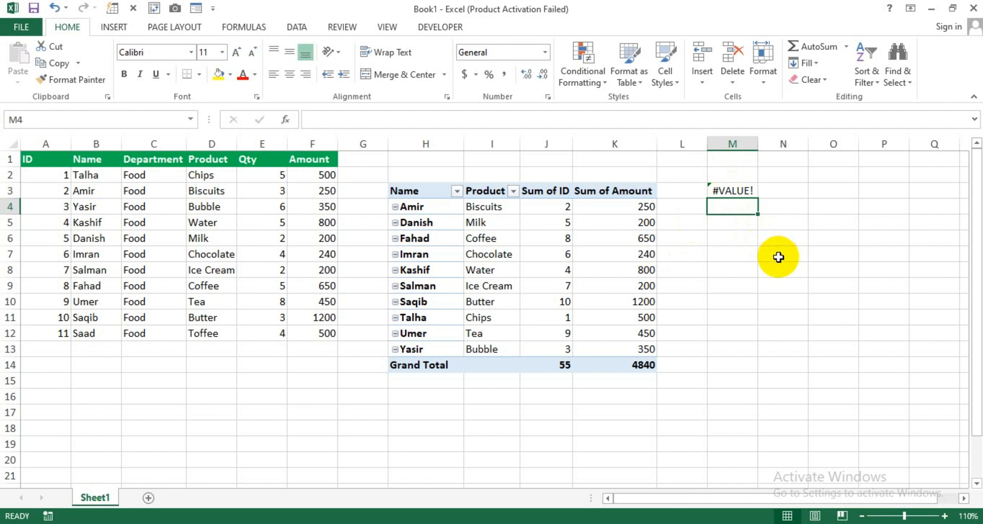
left_click(743, 192)
left_click_drag(559, 121, 305, 120)
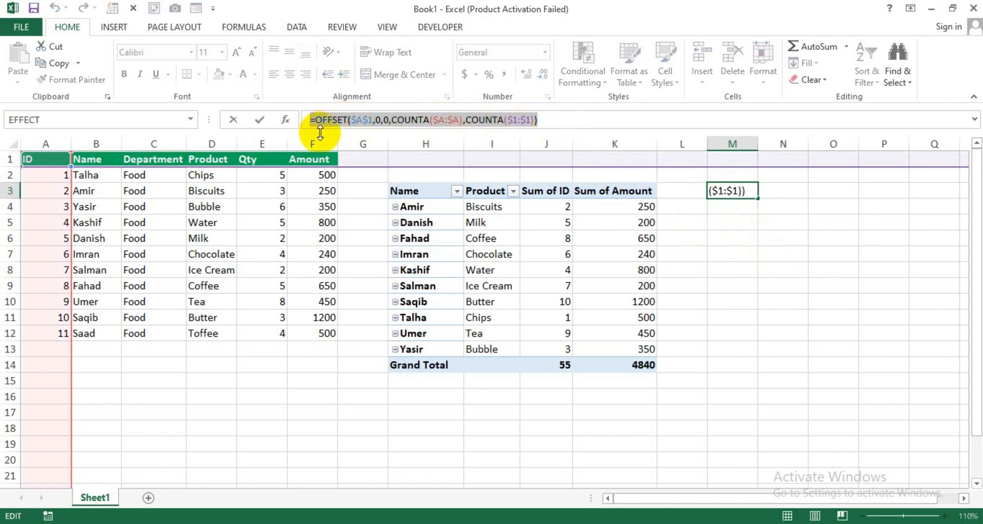
key("ctrl+c")
key("Return")
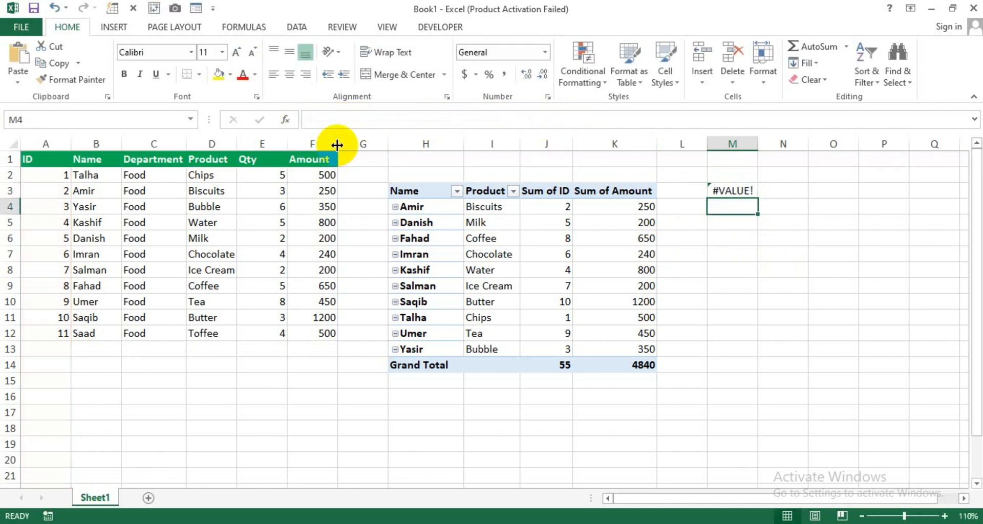
Define a workbook-scope name Quick that refers to the copied OFFSET/COUNTA formula.
left_click(259, 32)
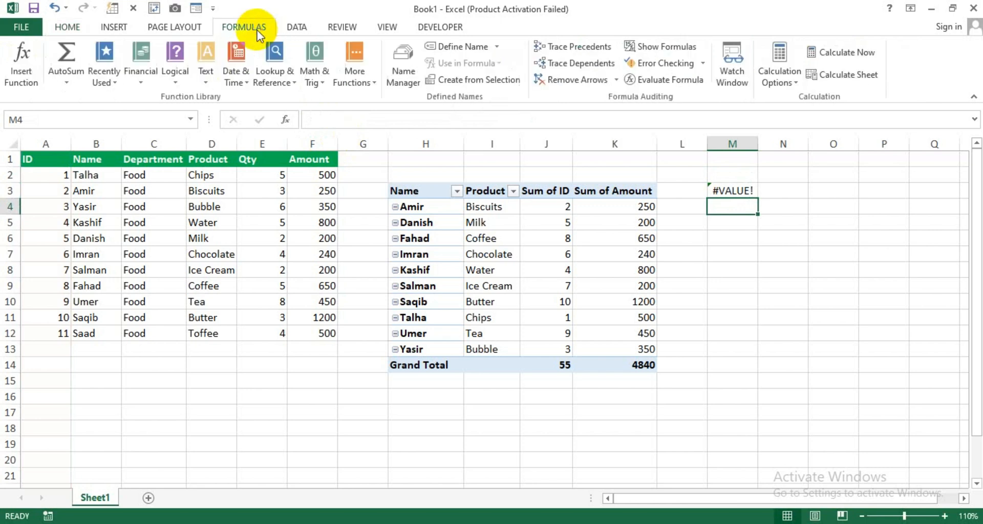
left_click(454, 48)
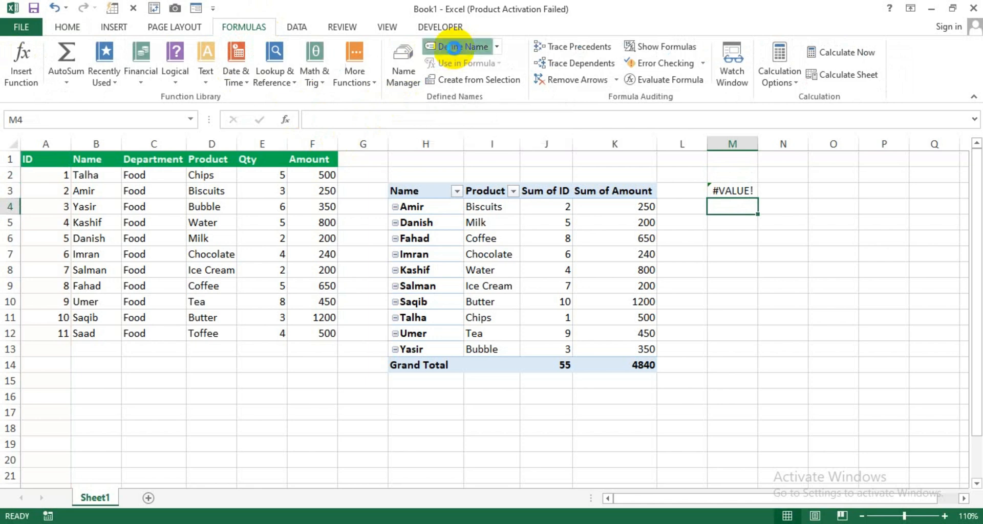
left_click_drag(661, 224, 457, 250)
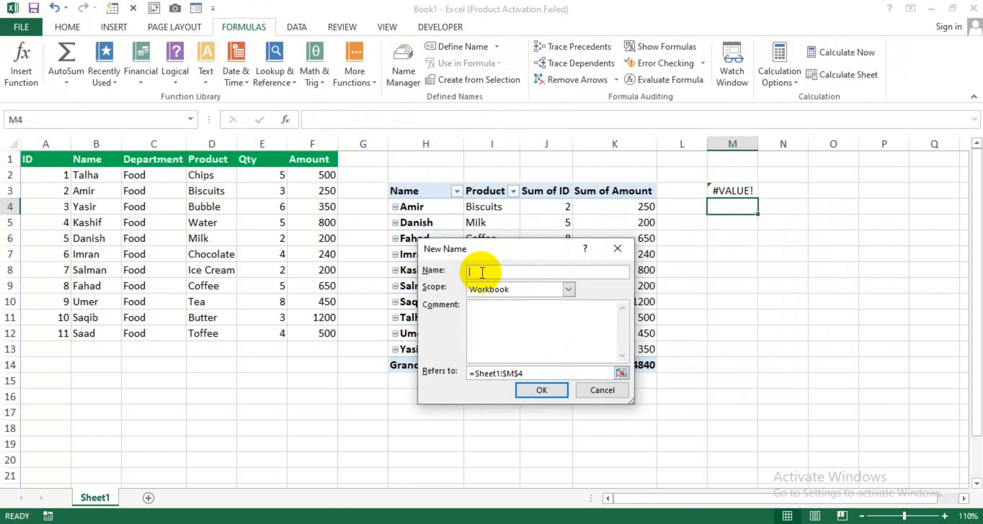
type("Quick")
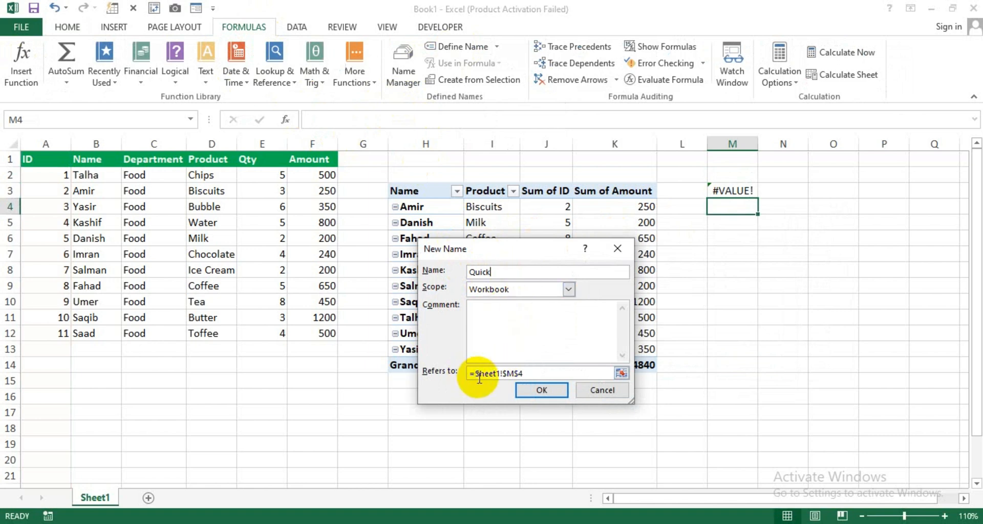
left_click_drag(526, 373, 468, 373)
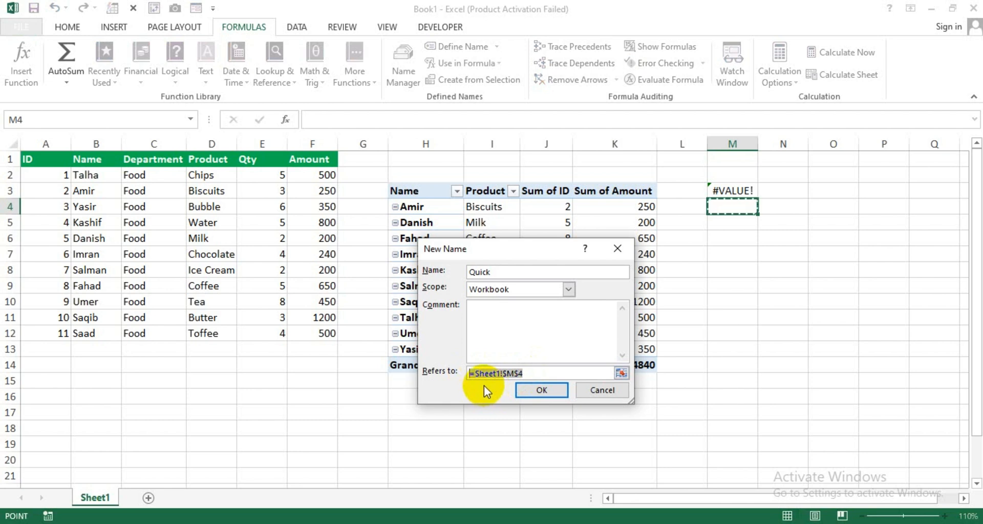
key("ctrl+v")
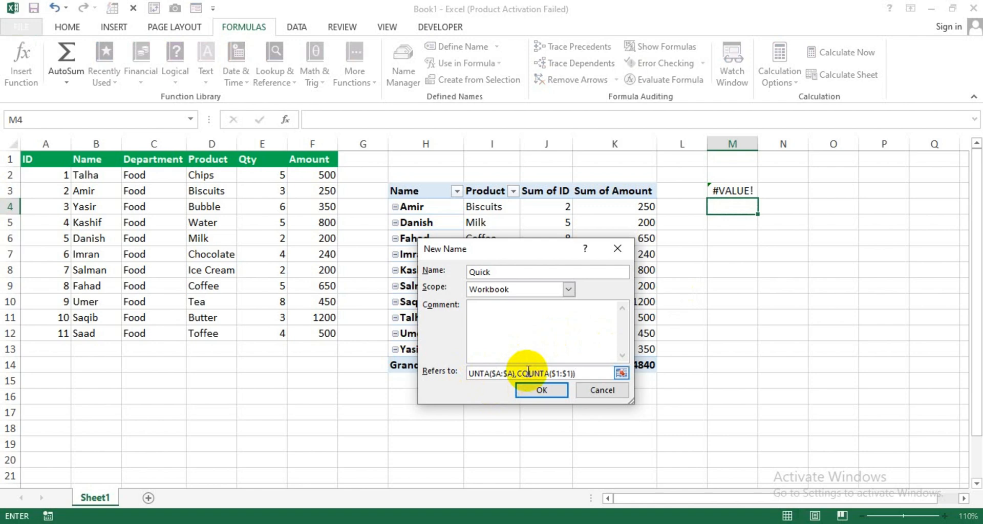
left_click(540, 391)
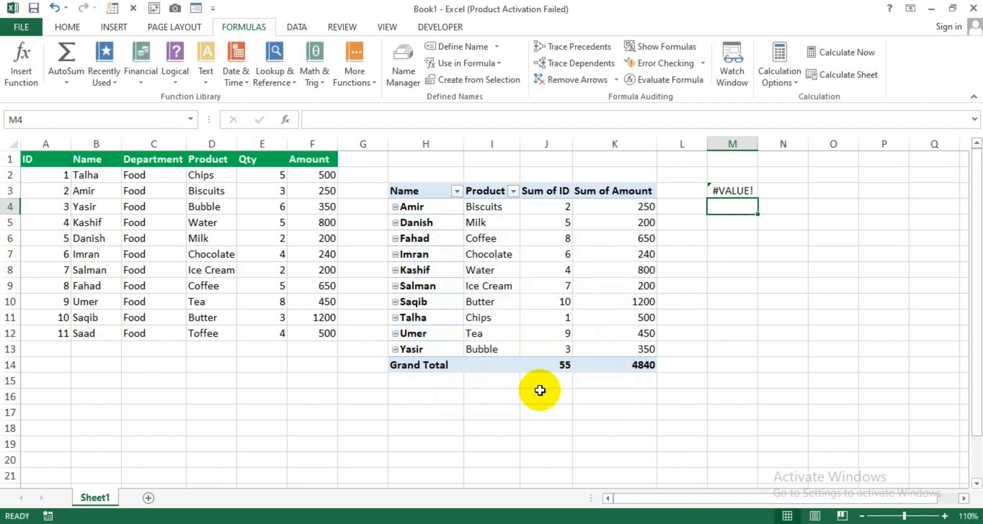
Check the defined name Quick and the formula it refers to in the Name Manager.
left_click(407, 78)
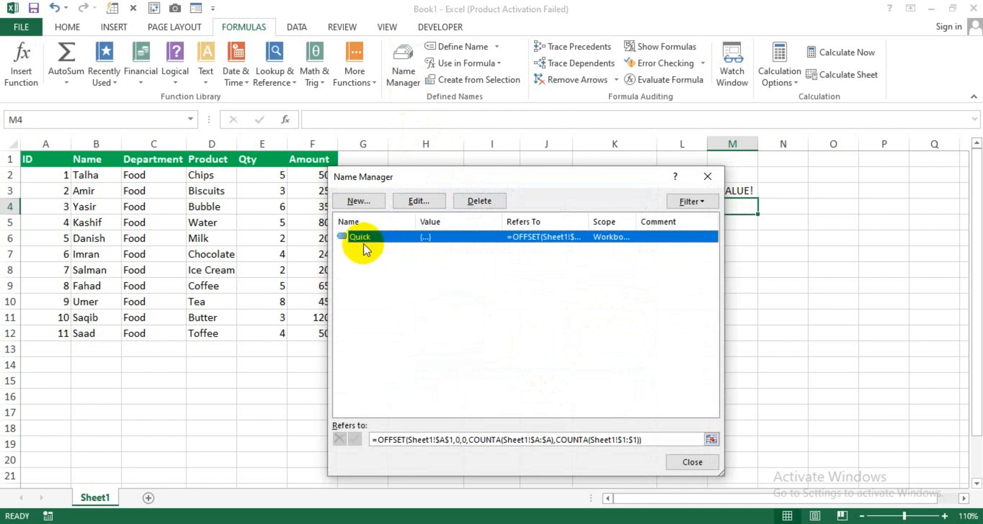
left_click(696, 461)
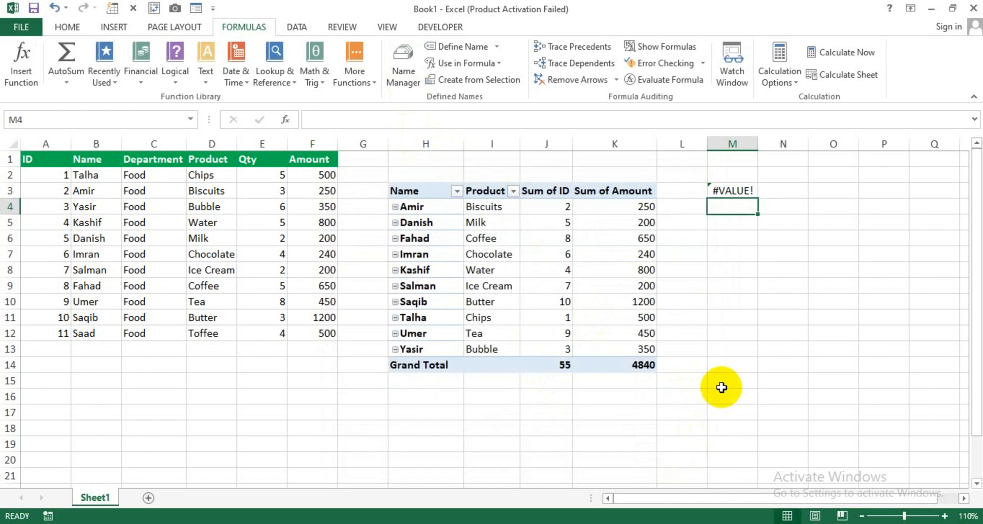
left_click(773, 319)
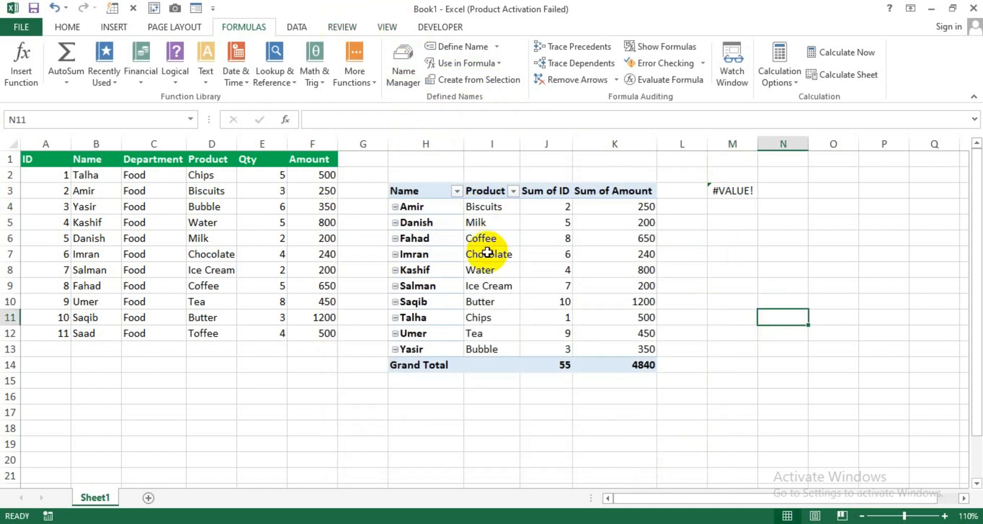
Change the PivotTable's data source range to the defined name Quick.
left_click(486, 254)
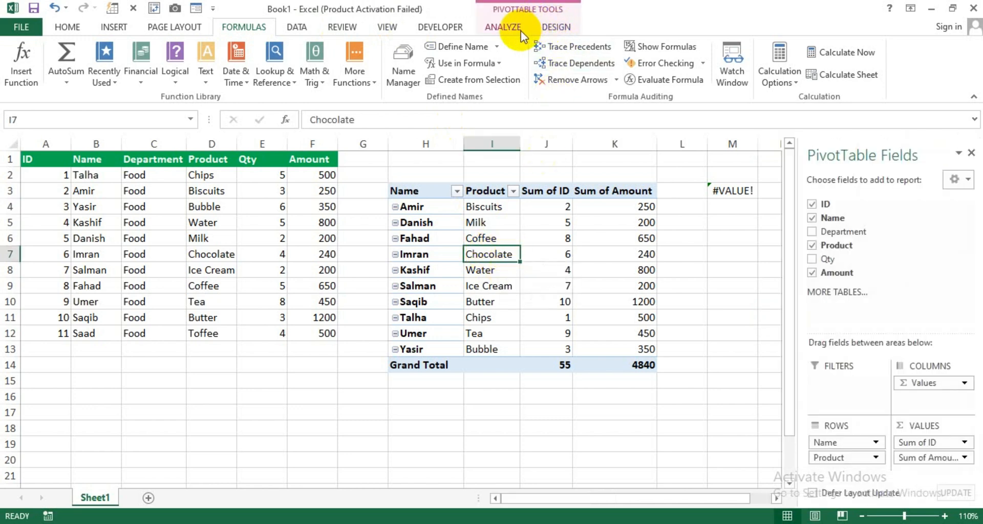
left_click(555, 26)
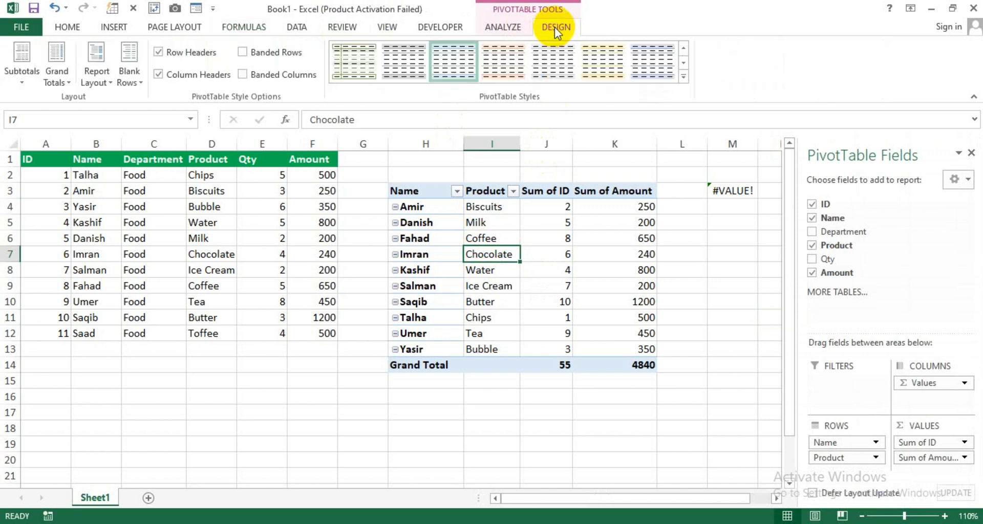
left_click(512, 28)
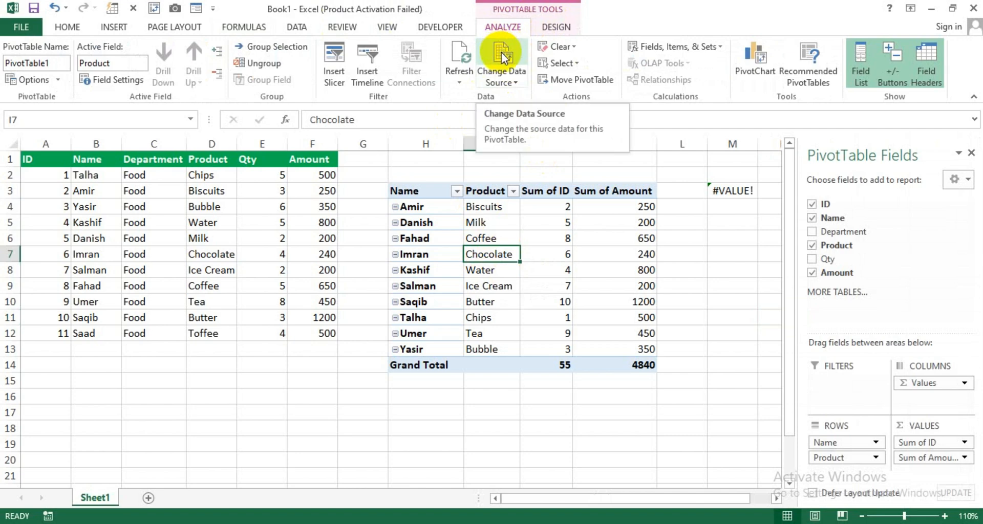
left_click(502, 53)
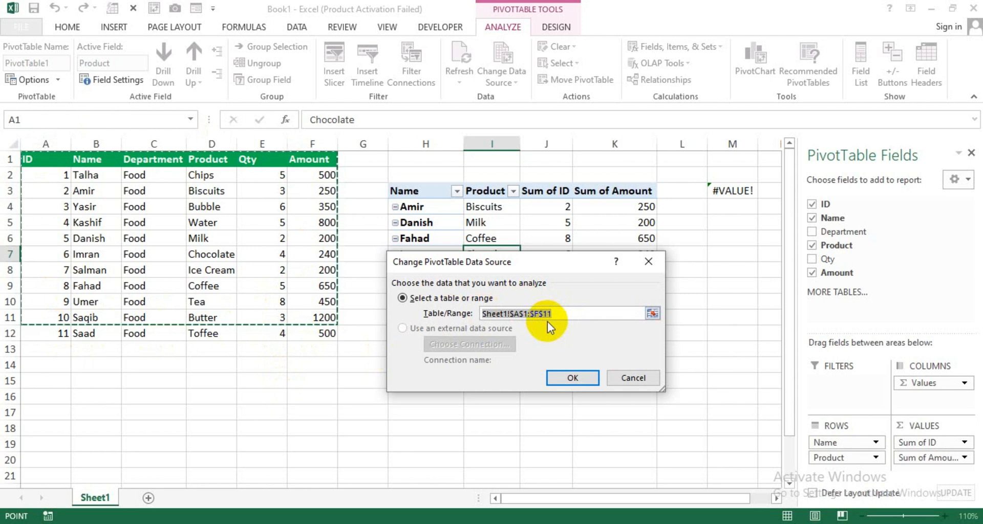
type("Quick")
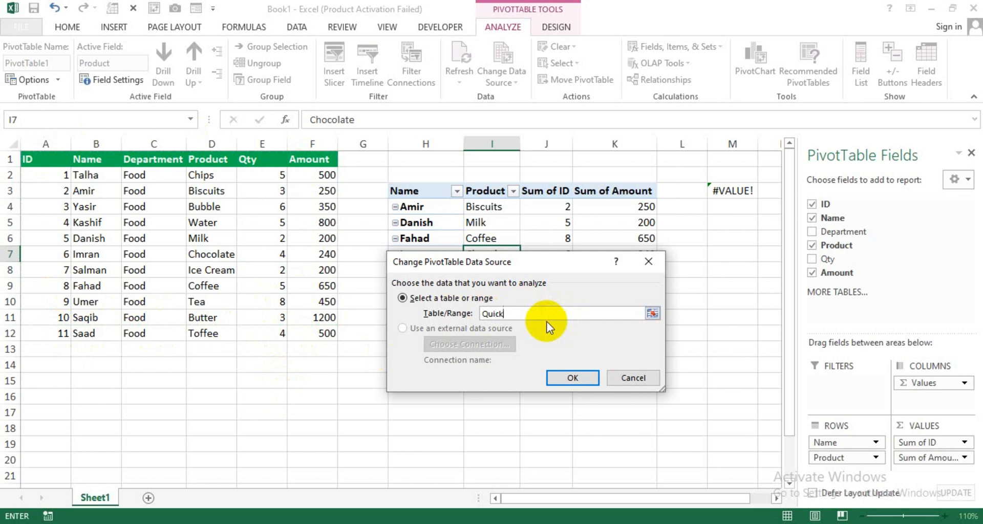
left_click(573, 379)
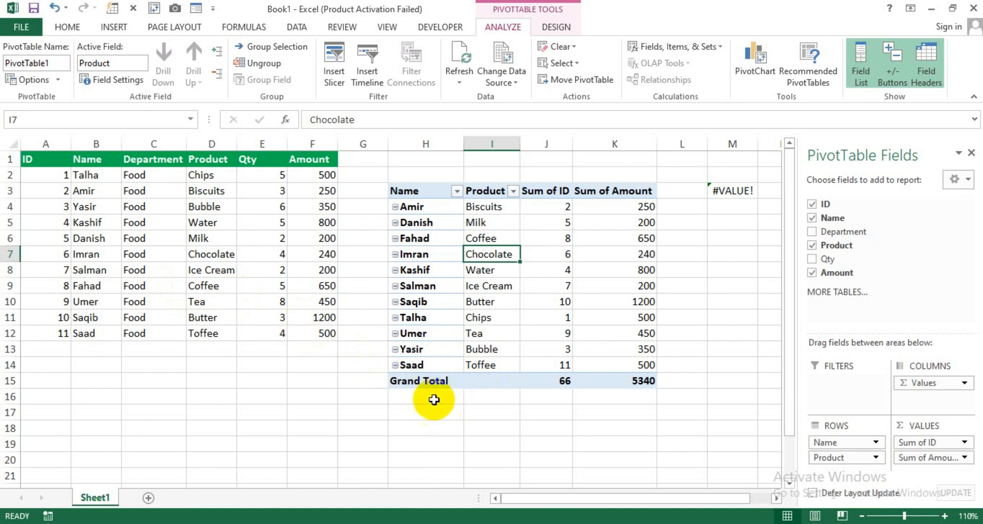
Start a new source record in row 13 with ID 12, the person's name and department Food.
left_click(63, 352)
type("12")
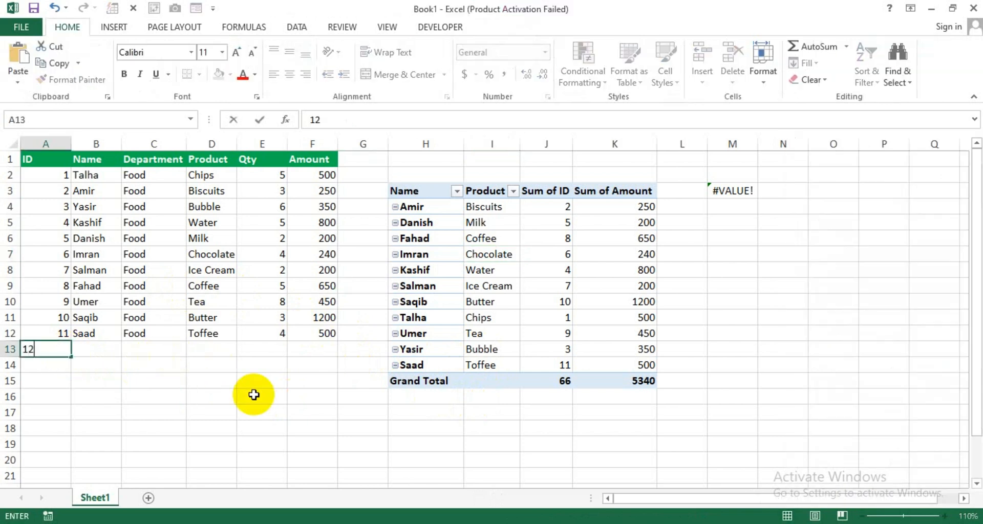
key("Tab")
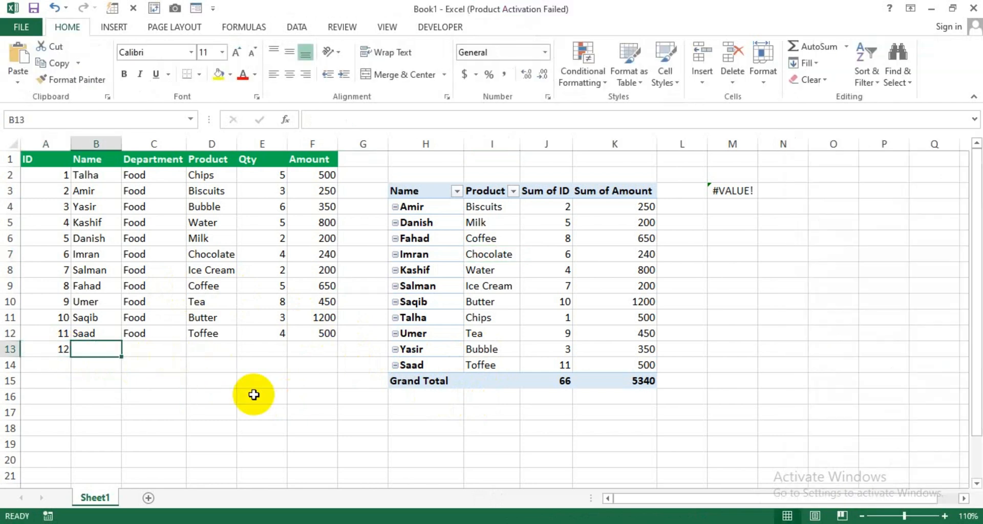
type("Rameez")
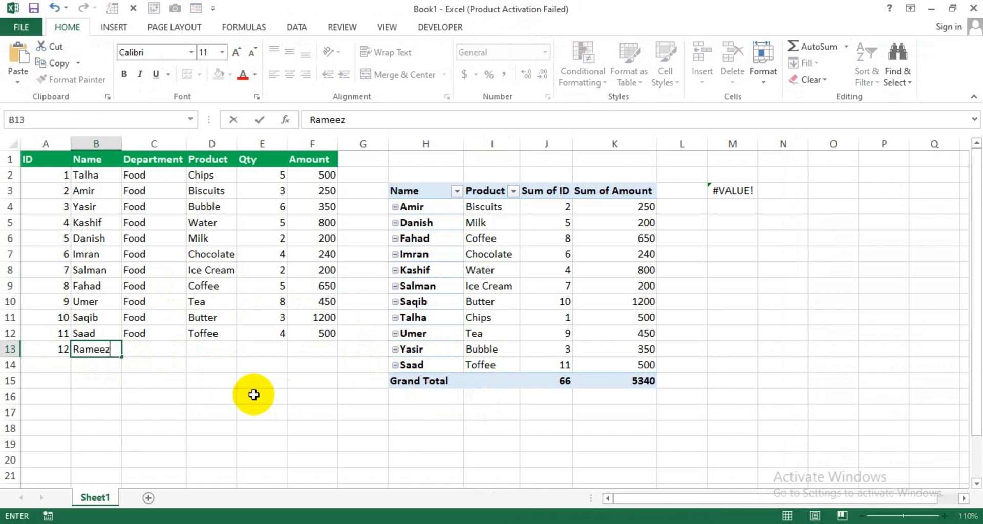
key("Tab")
type("Food")
key("Tab")
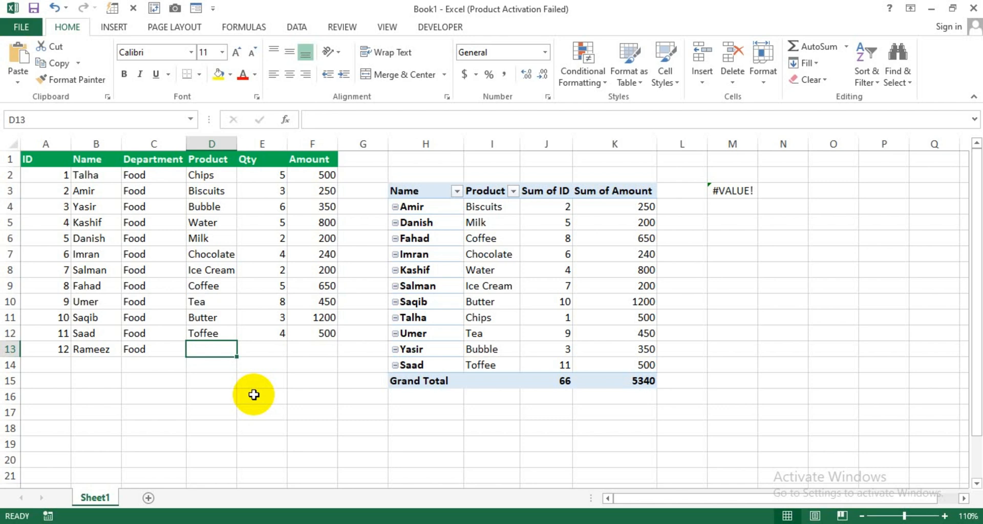
Complete the record in row 13 with product Juice, Qty 5 and Amount 800.
type("Juice")
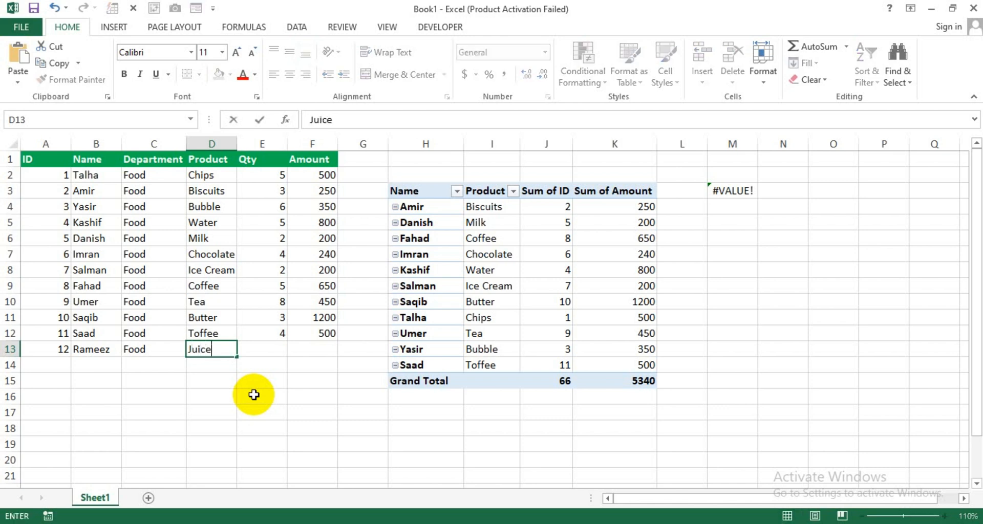
key("Tab")
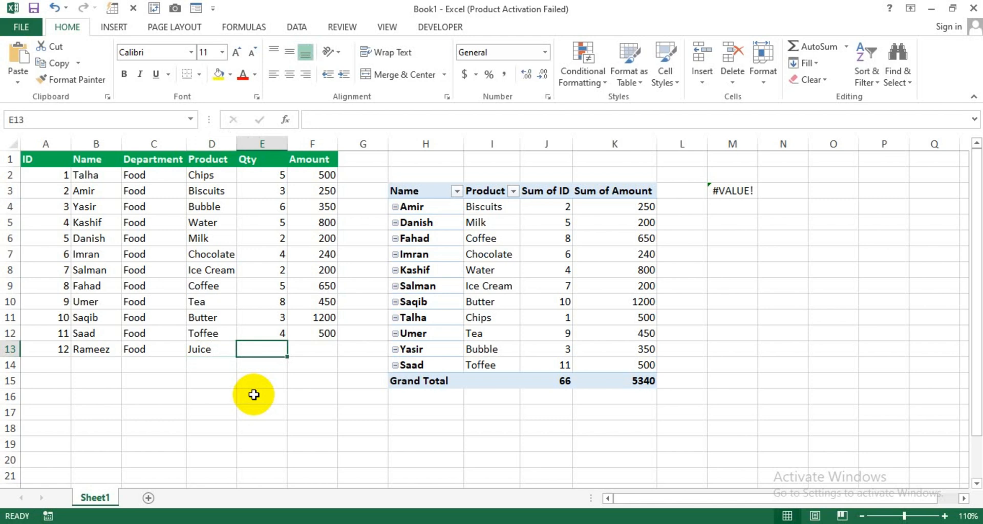
type("5")
key("Tab")
type("80")
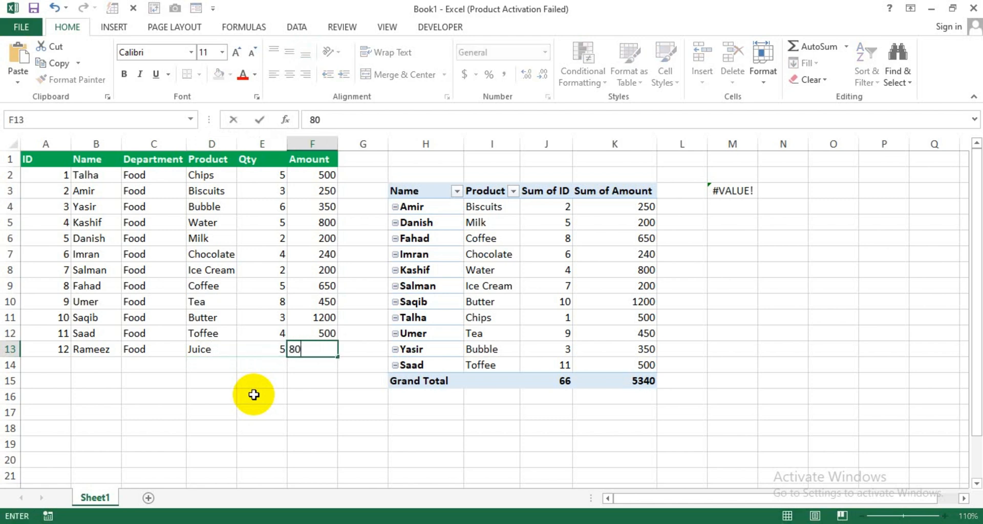
type("0")
key("Return")
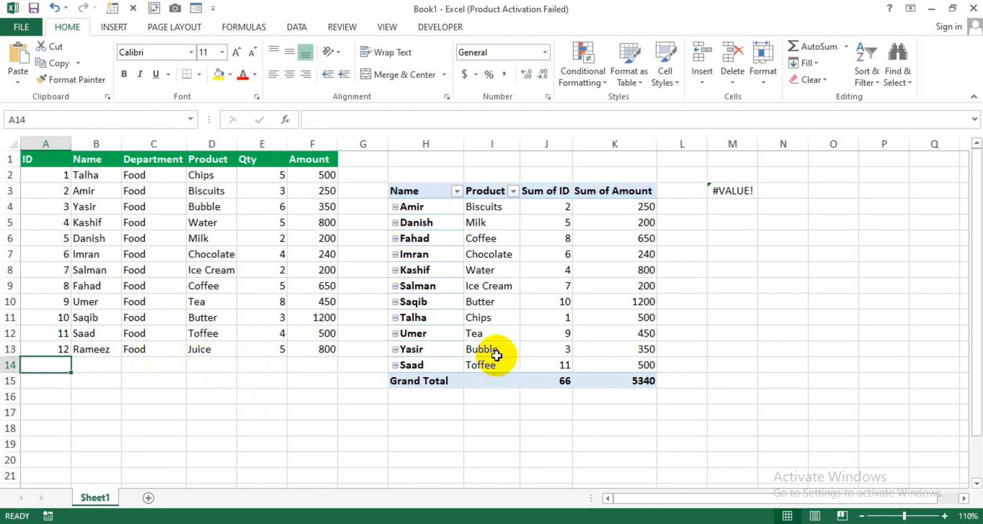
Refresh the PivotTable to include the record added in row 13.
left_click(486, 291)
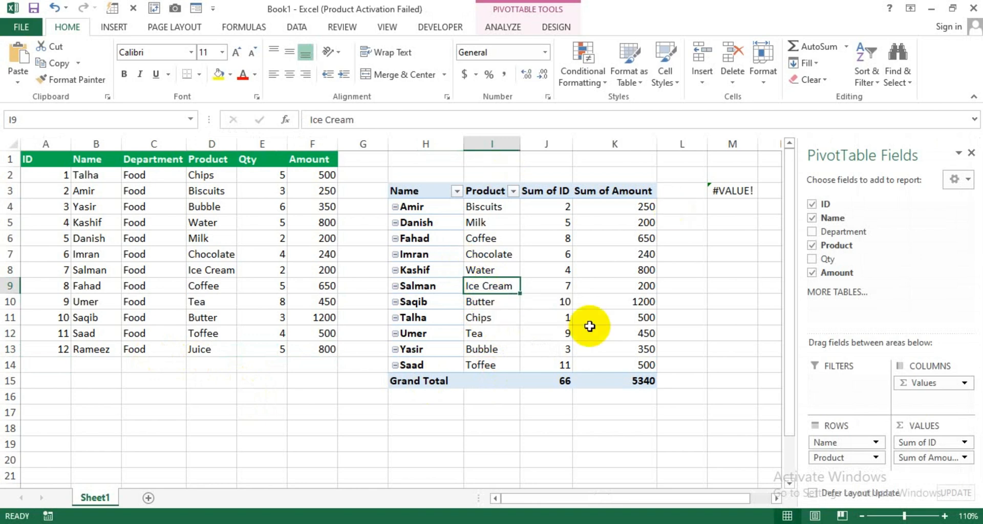
left_click(552, 29)
left_click(493, 29)
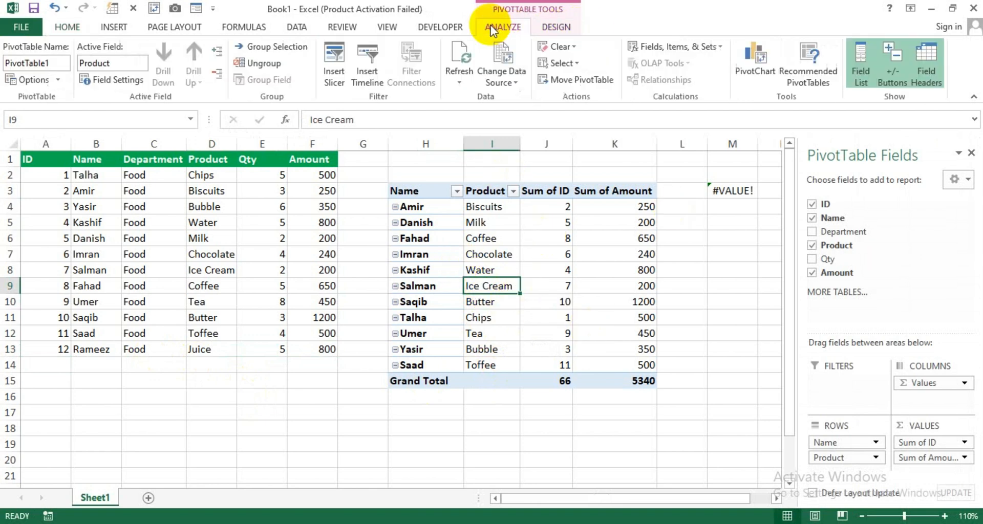
left_click(463, 55)
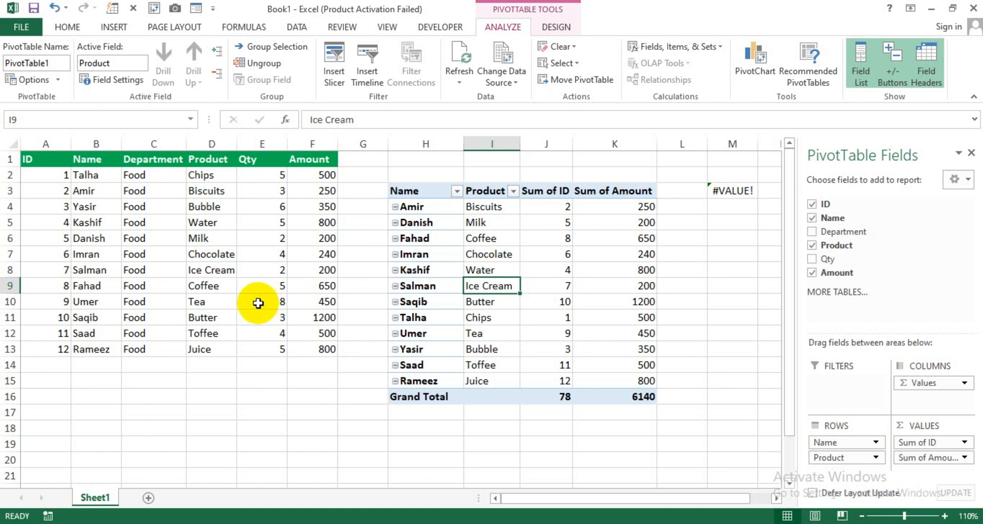
left_click_drag(84, 159, 102, 254)
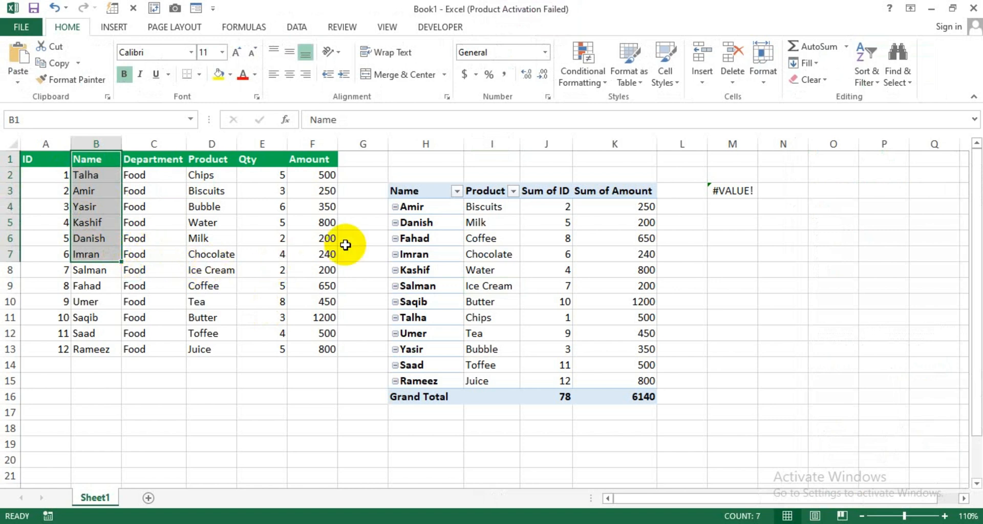
left_click(478, 249)
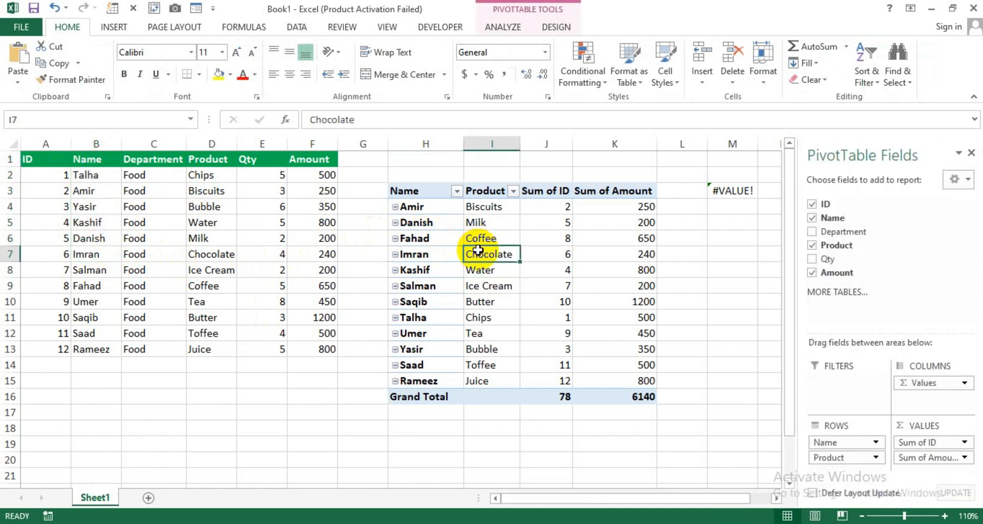